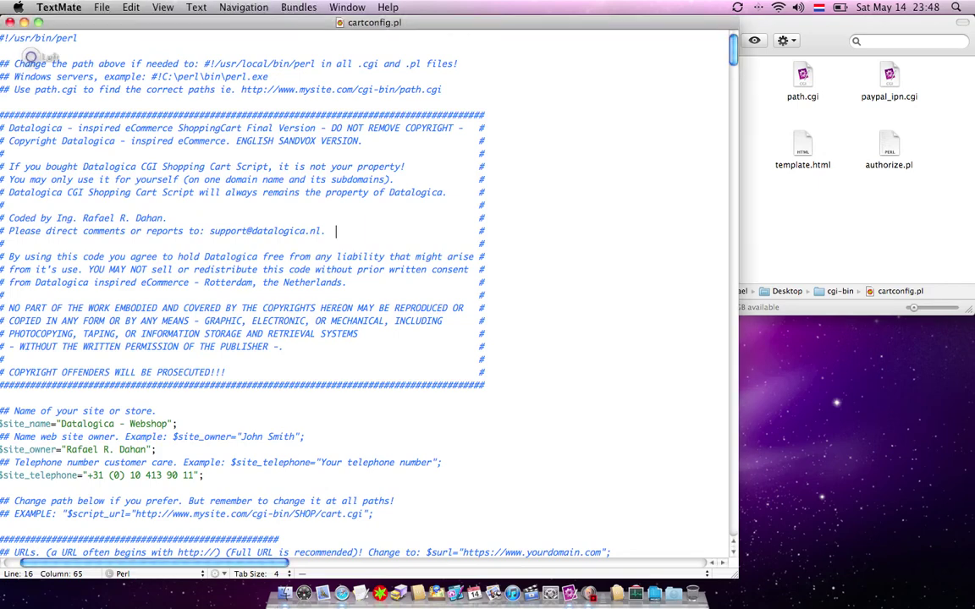
Check the #!/usr/bin/perl line of cartconfig.pl, then bring the cgi-bin folder window forward
left_click(82, 38)
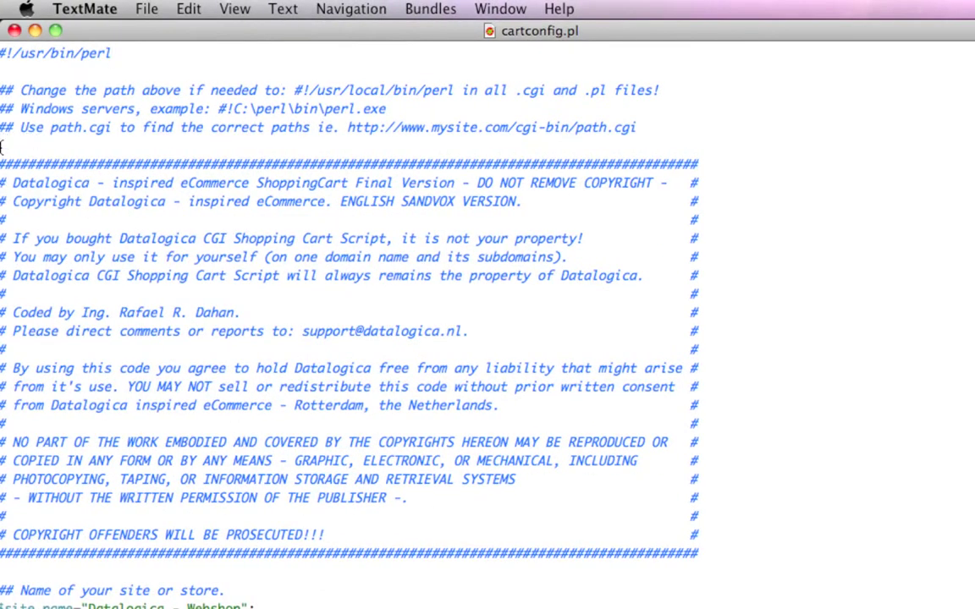
left_click_drag(165, 36, 161, 35)
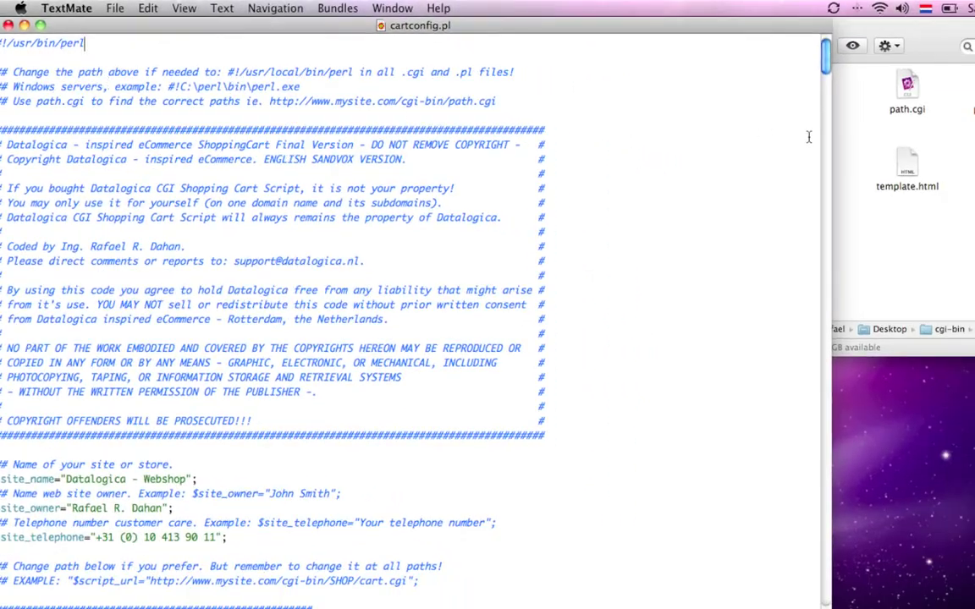
left_click(846, 140)
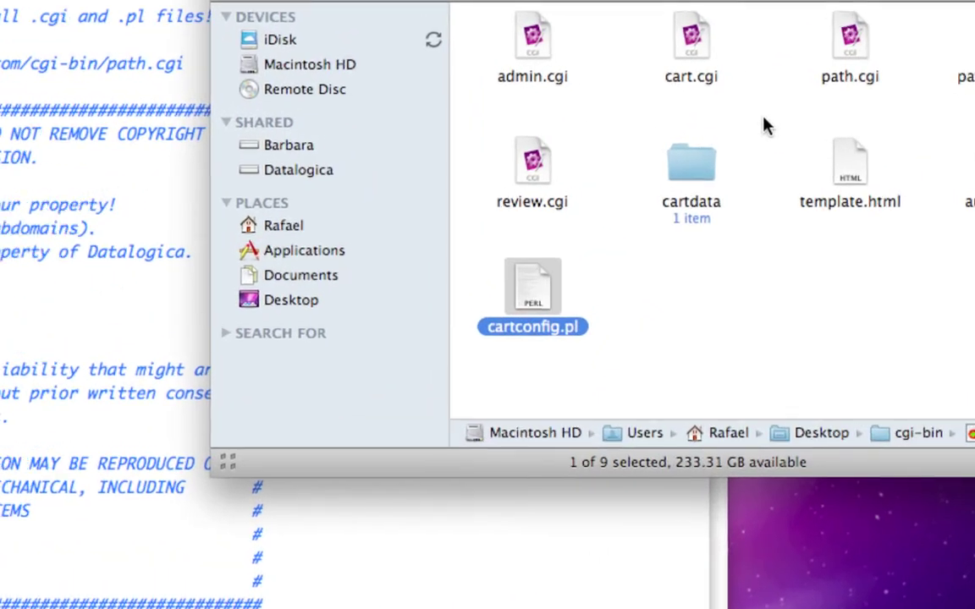
Select path.cgi in the cgi-bin folder, then return to cartconfig.pl in TextMate
left_click(761, 123)
left_click(847, 34)
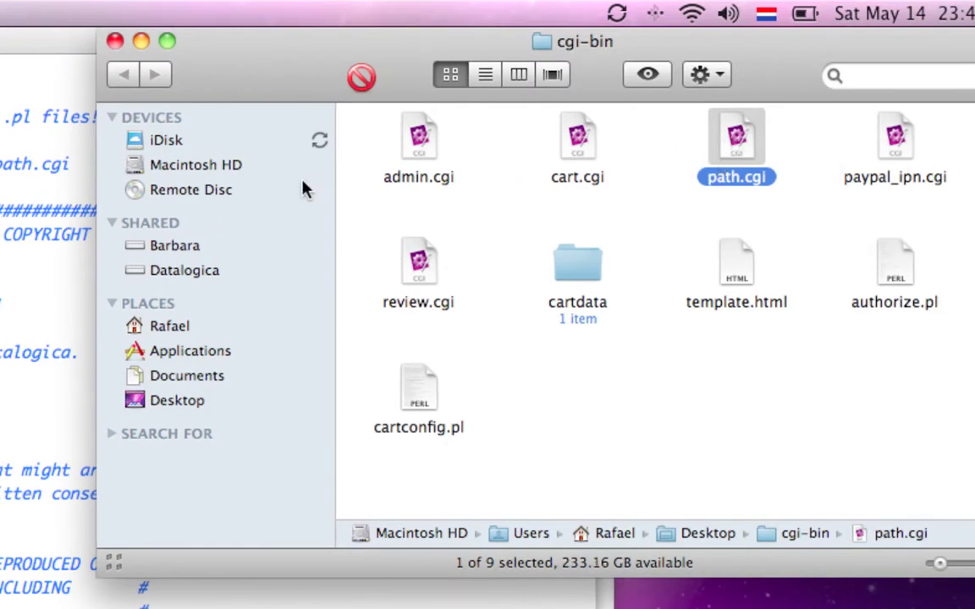
left_click(40, 49)
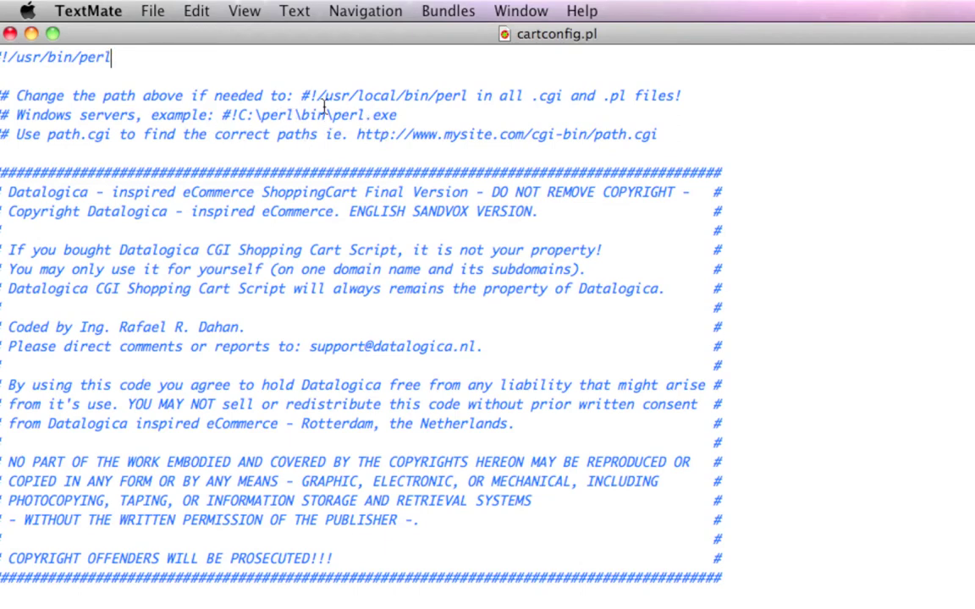
left_click_drag(359, 134, 657, 133)
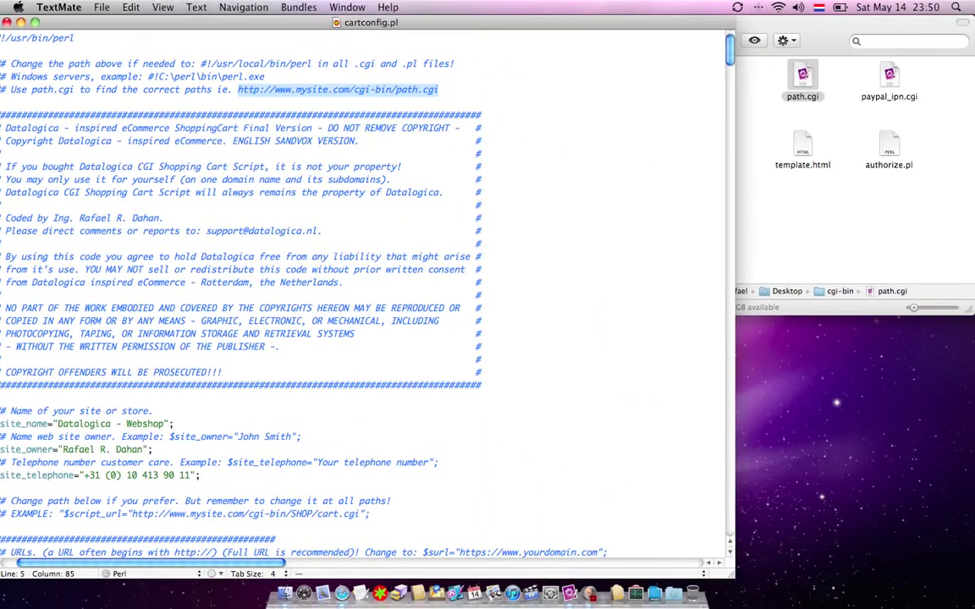
left_click(5, 38)
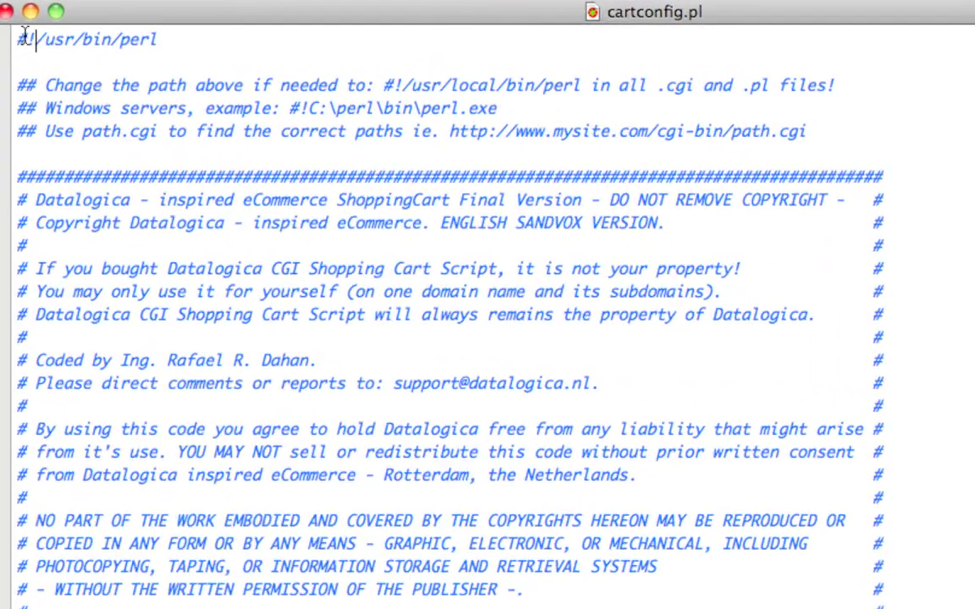
scroll(24, 36, "left", 1)
left_click_drag(36, 38, 204, 37)
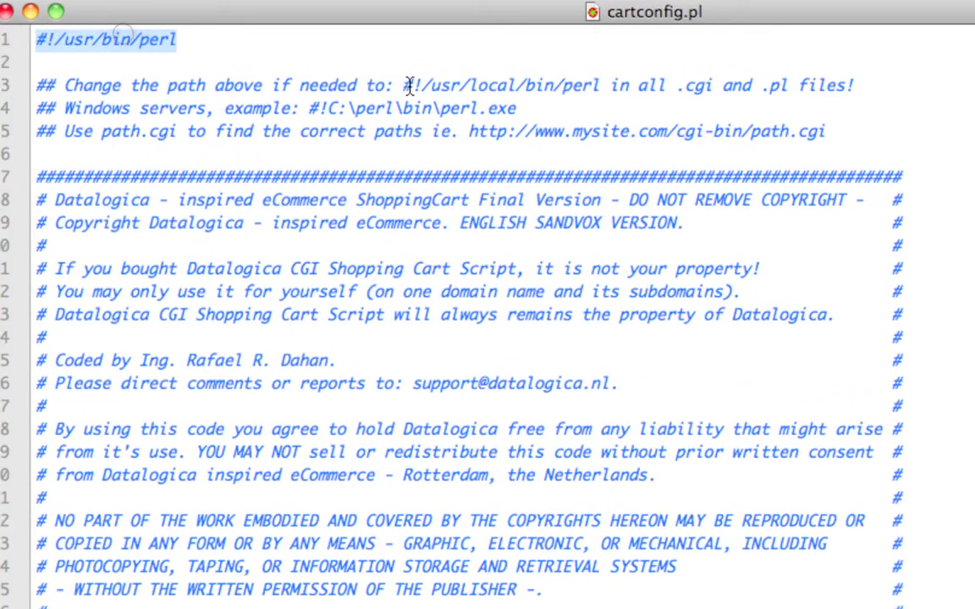
left_click_drag(405, 86, 599, 85)
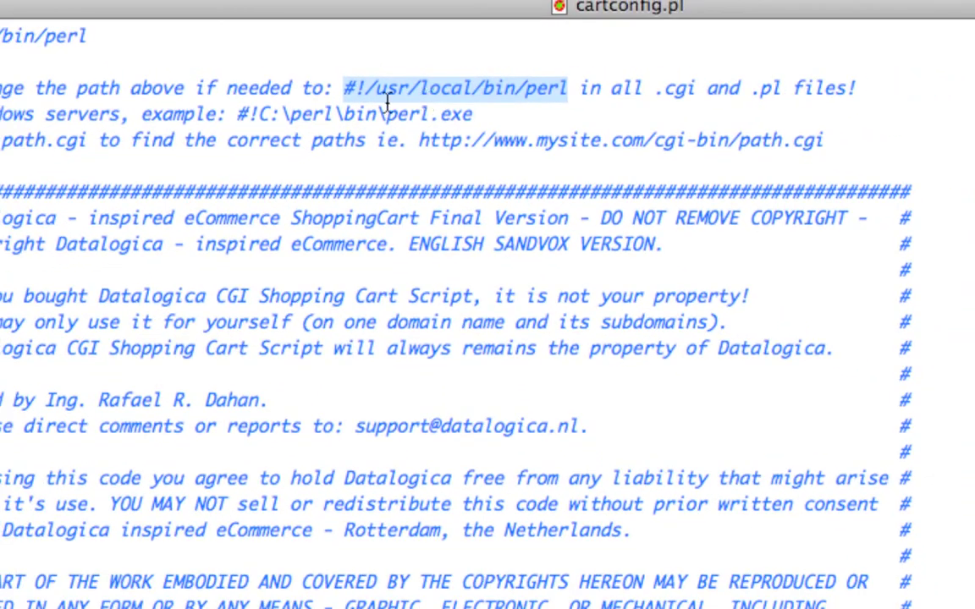
left_click_drag(237, 114, 483, 113)
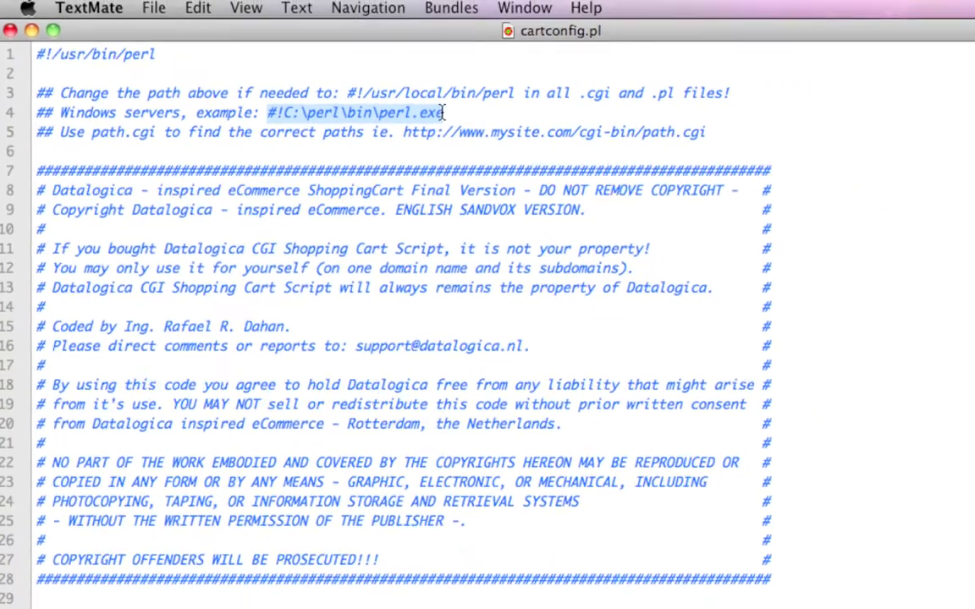
scroll(153, 148, "down", 5)
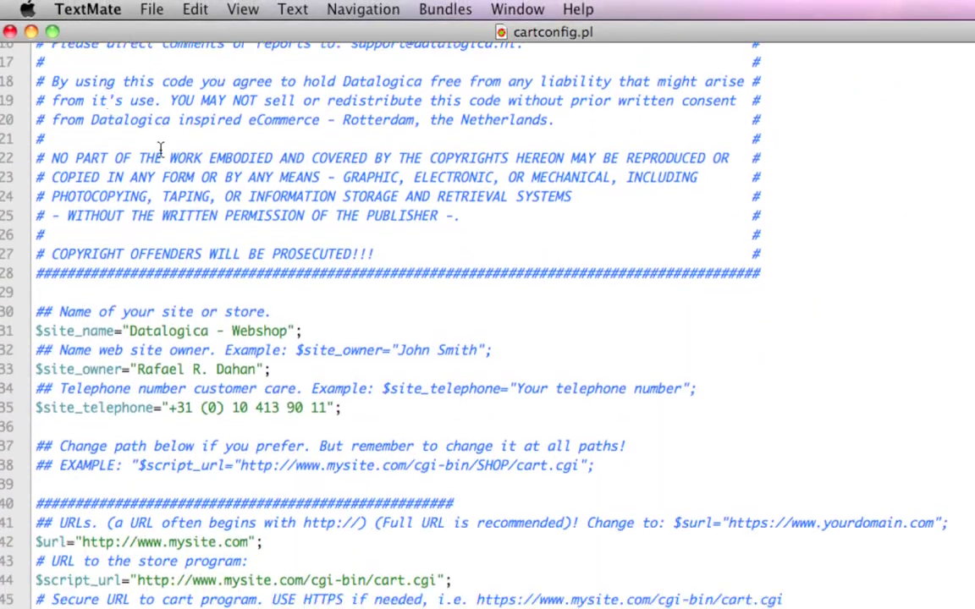
scroll(161, 149, "down", 4)
scroll(131, 118, "up", 2)
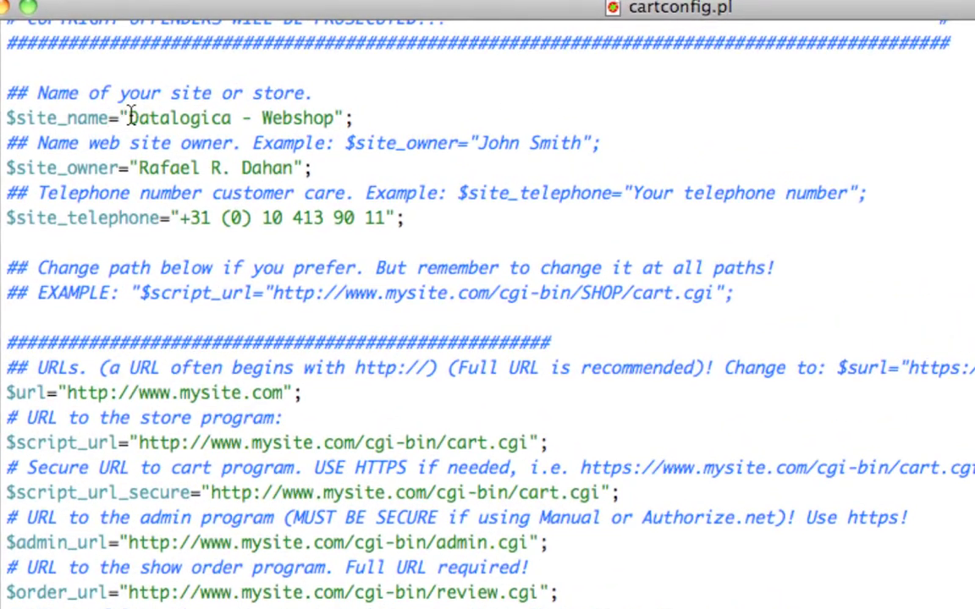
left_click_drag(127, 118, 333, 118)
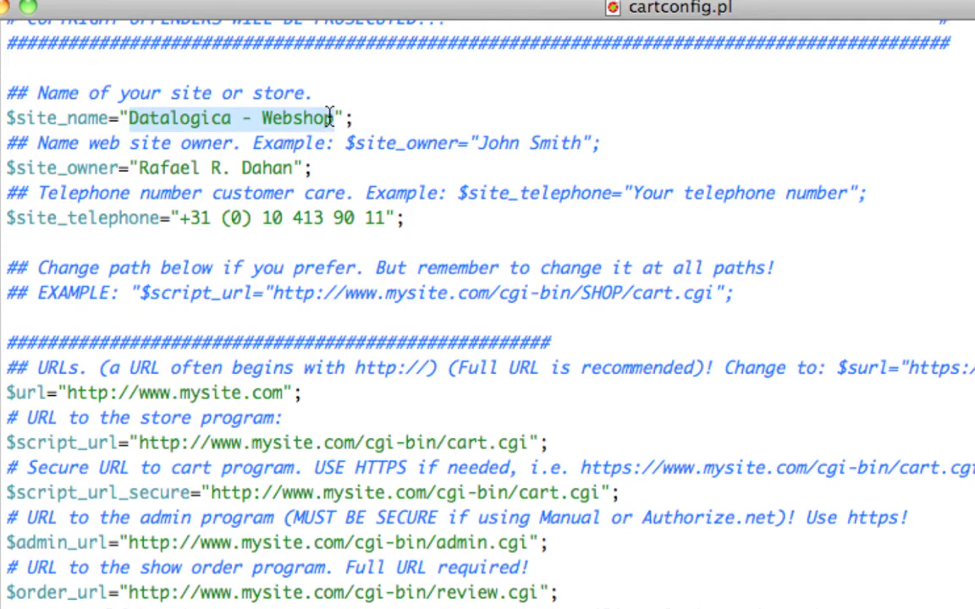
left_click(235, 144)
scroll(233, 141, "down", 4)
scroll(230, 134, "down", 3)
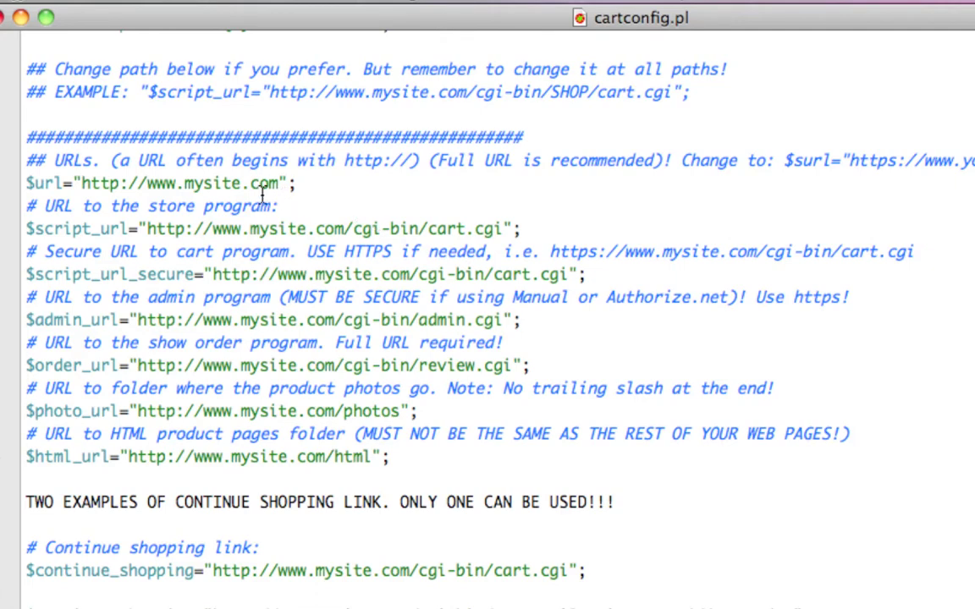
scroll(263, 195, "down", 2)
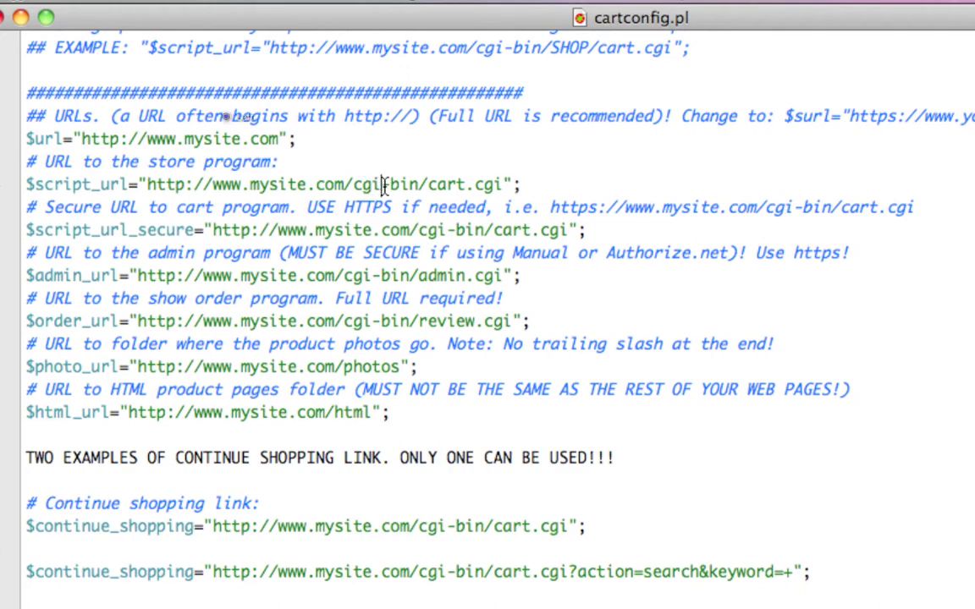
left_click_drag(381, 185, 416, 185)
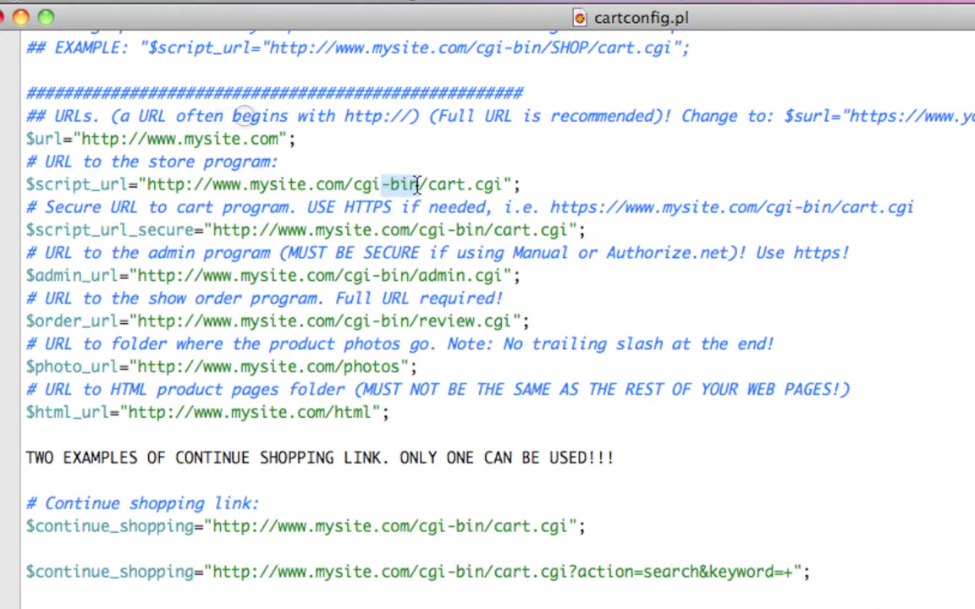
key("BackSpace")
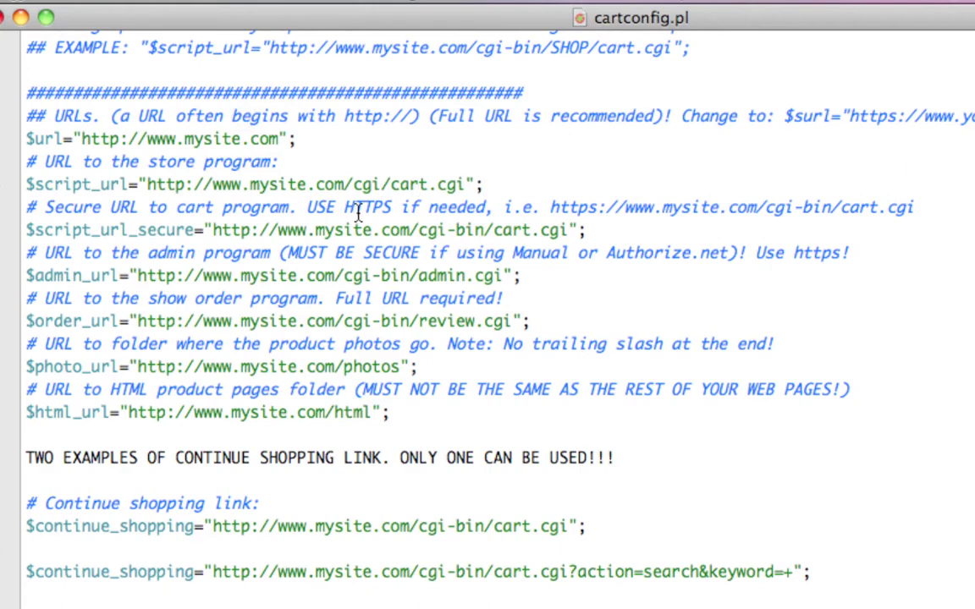
key("super+z")
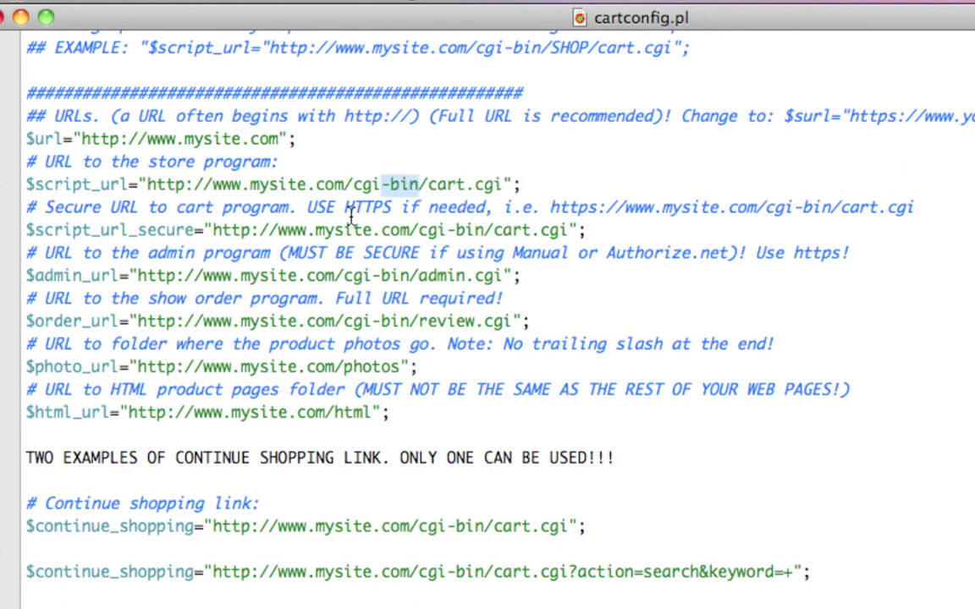
scroll(350, 217, "down", 4)
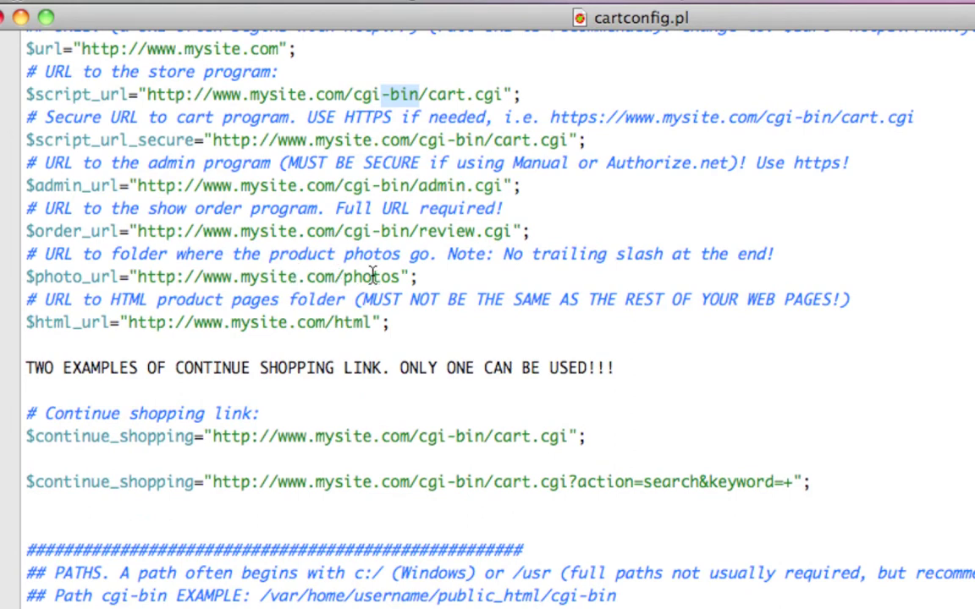
scroll(370, 277, "down", 1)
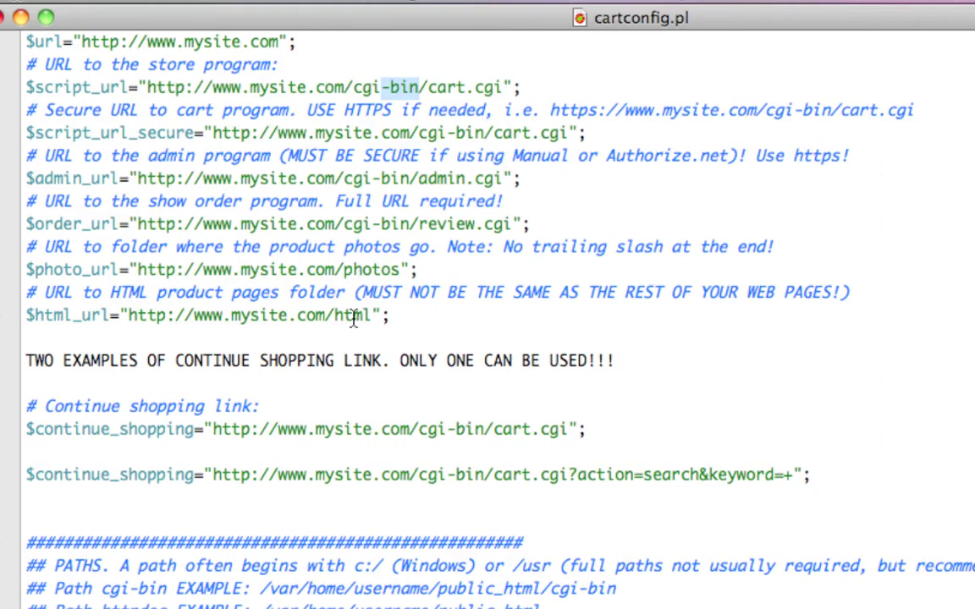
scroll(352, 315, "down", 1)
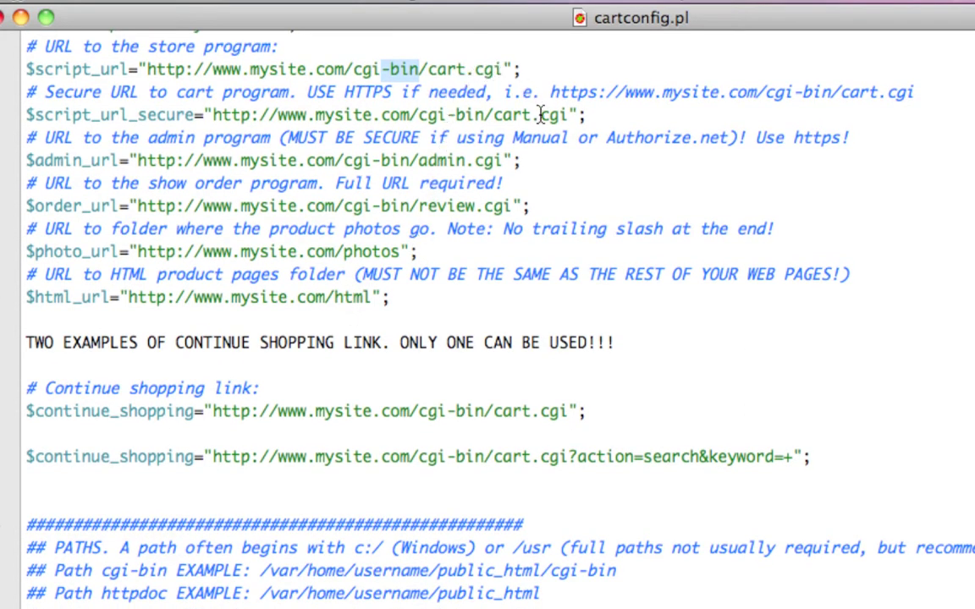
scroll(364, 268, "down", 1)
scroll(364, 268, "down", 1)
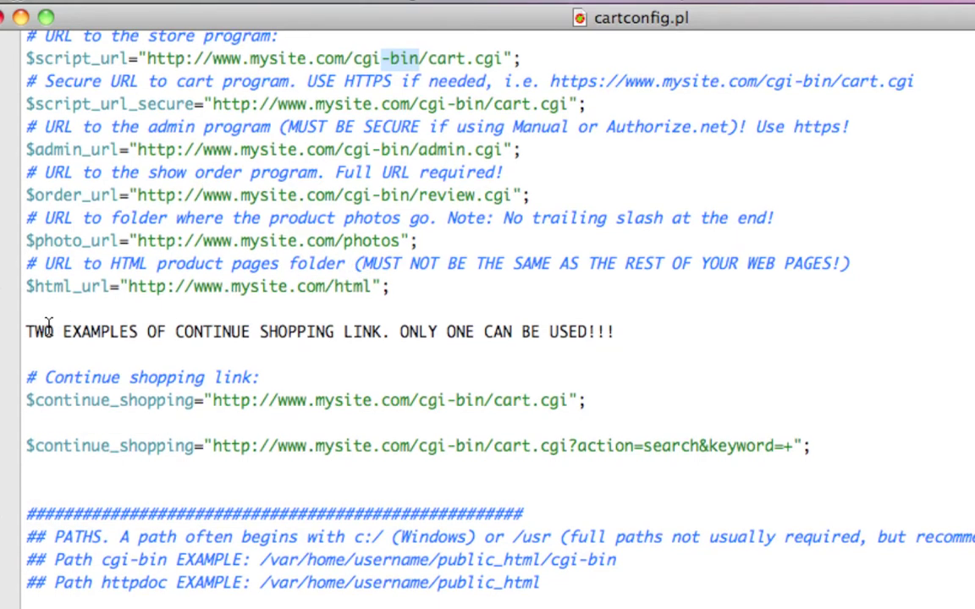
scroll(47, 322, "down", 3)
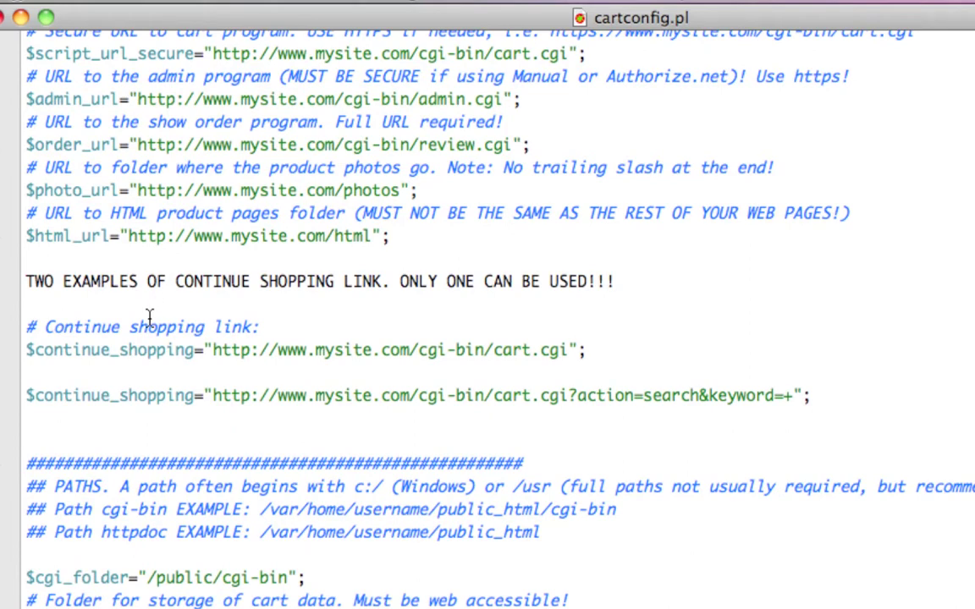
scroll(153, 318, "down", 2)
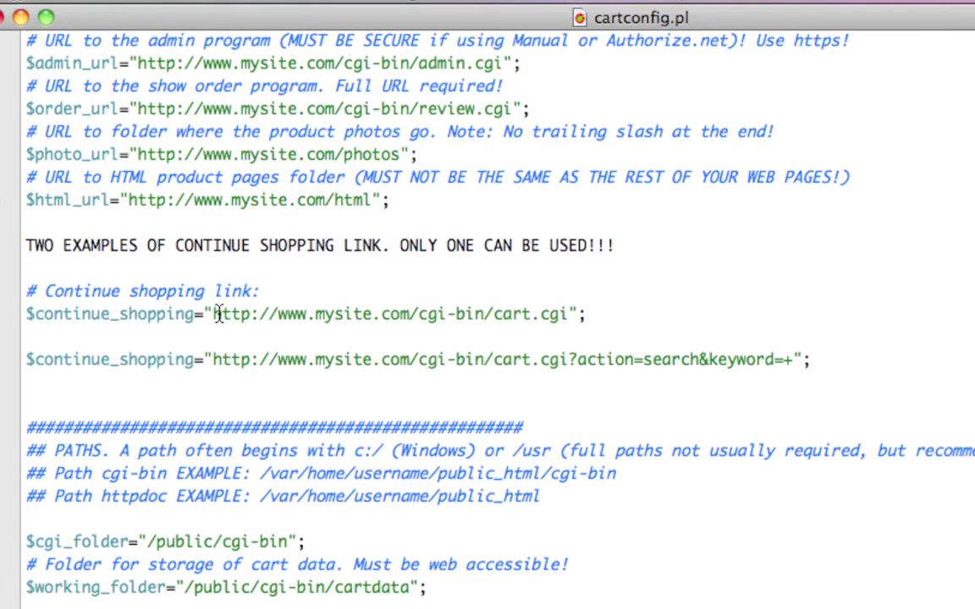
left_click_drag(211, 314, 571, 314)
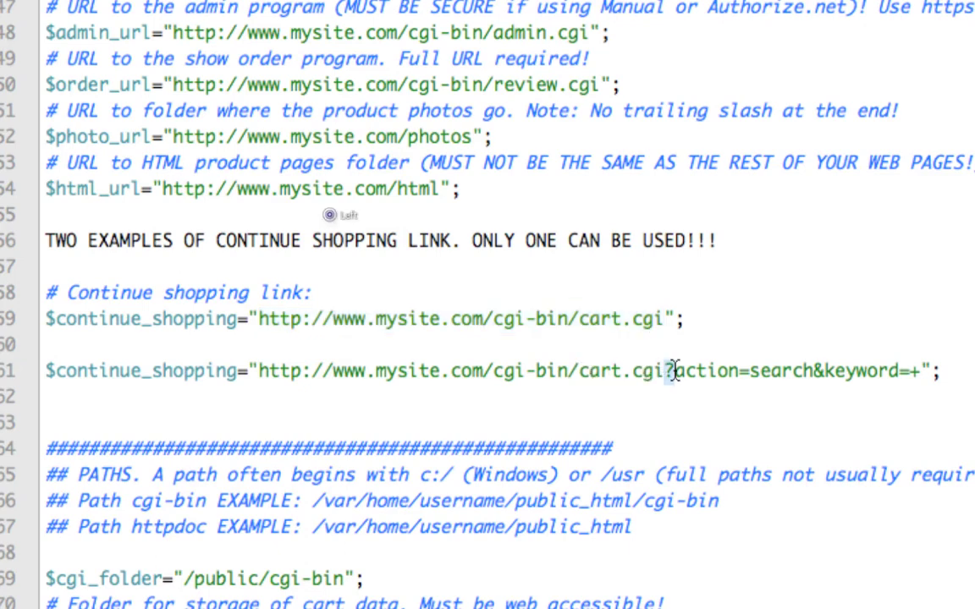
left_click_drag(675, 371, 916, 364)
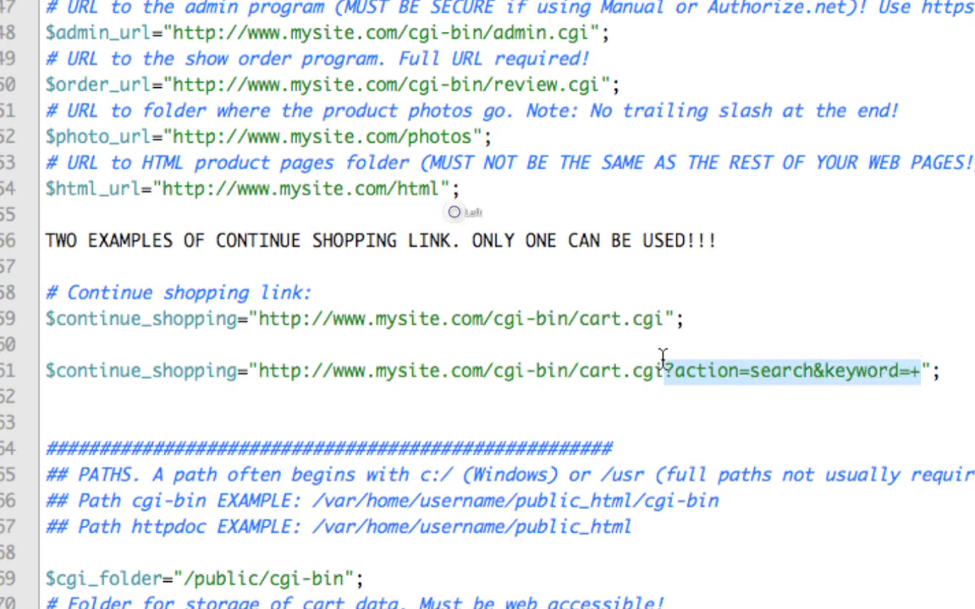
right_click(631, 366)
left_click(550, 357)
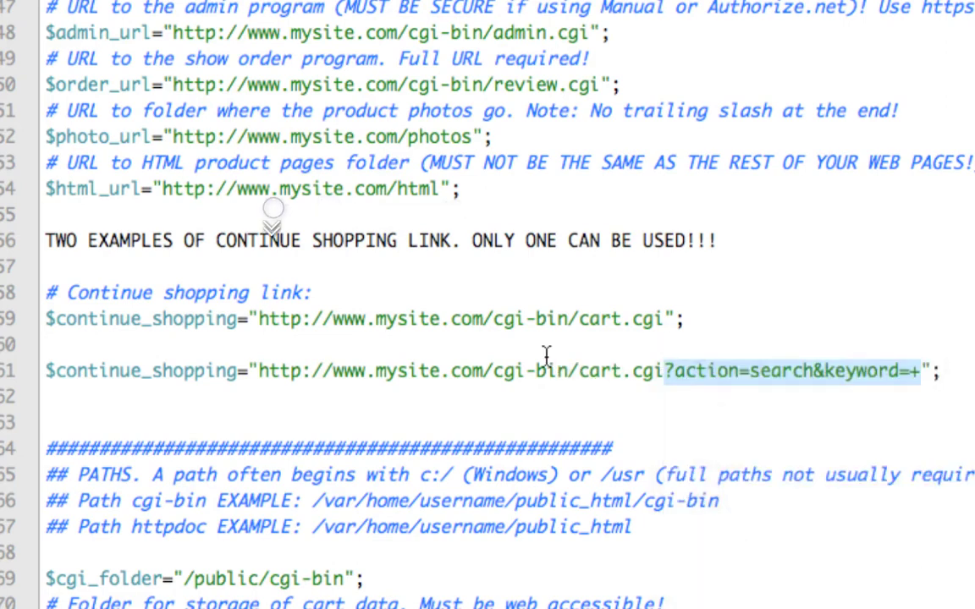
scroll(550, 357, "down", 3)
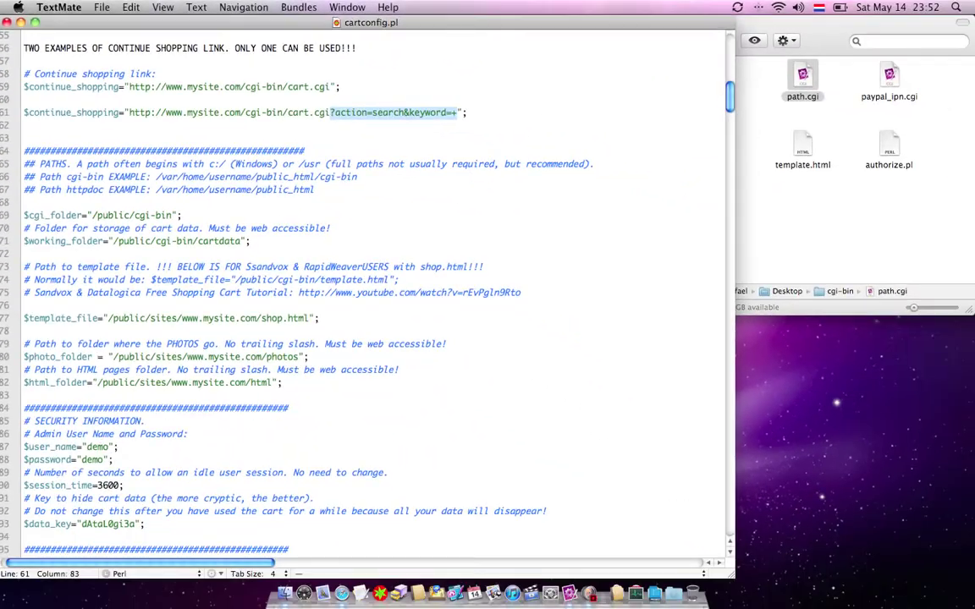
Switch to the live store, leave the empty cart, and view the category list: All Products, Jeans, T-Shirts
left_click(360, 594)
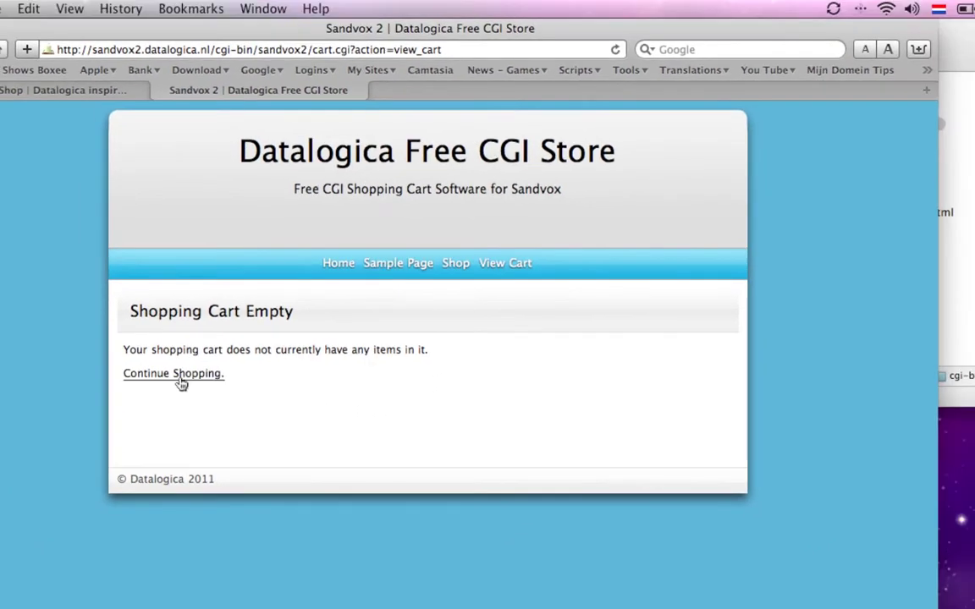
left_click(169, 381)
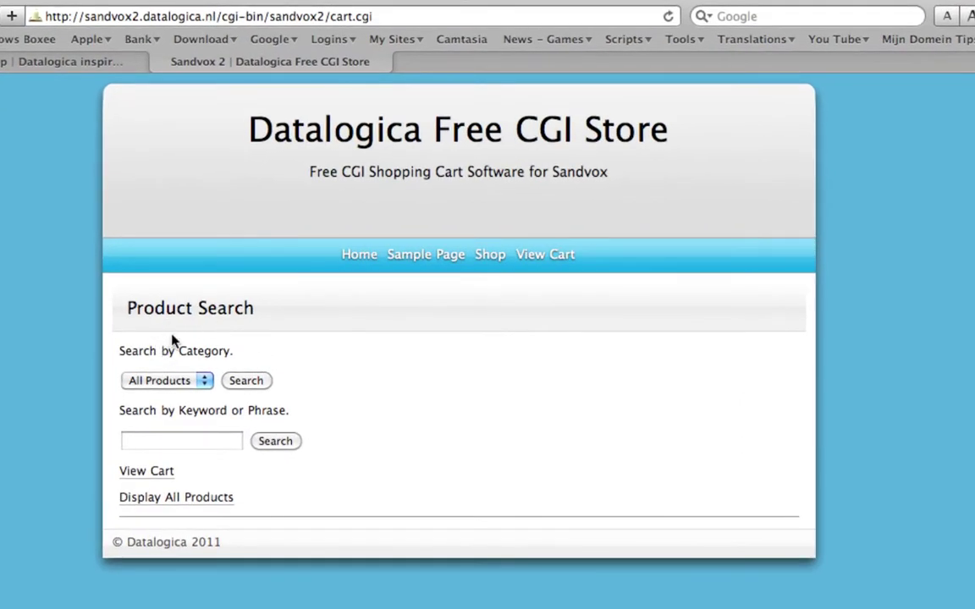
left_click(174, 382)
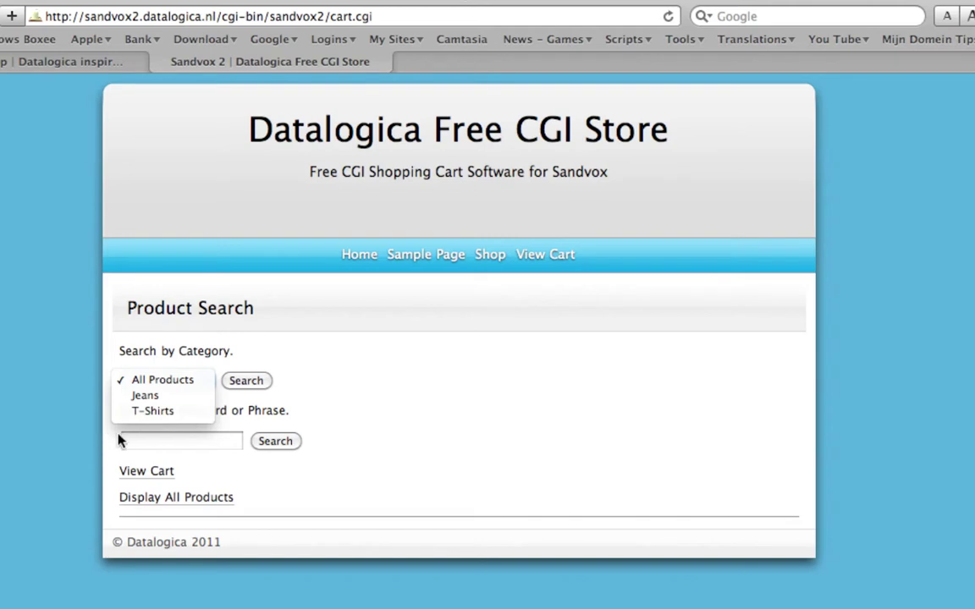
List every product in the store, then return to the Product Search page
left_click(127, 440)
left_click(165, 439)
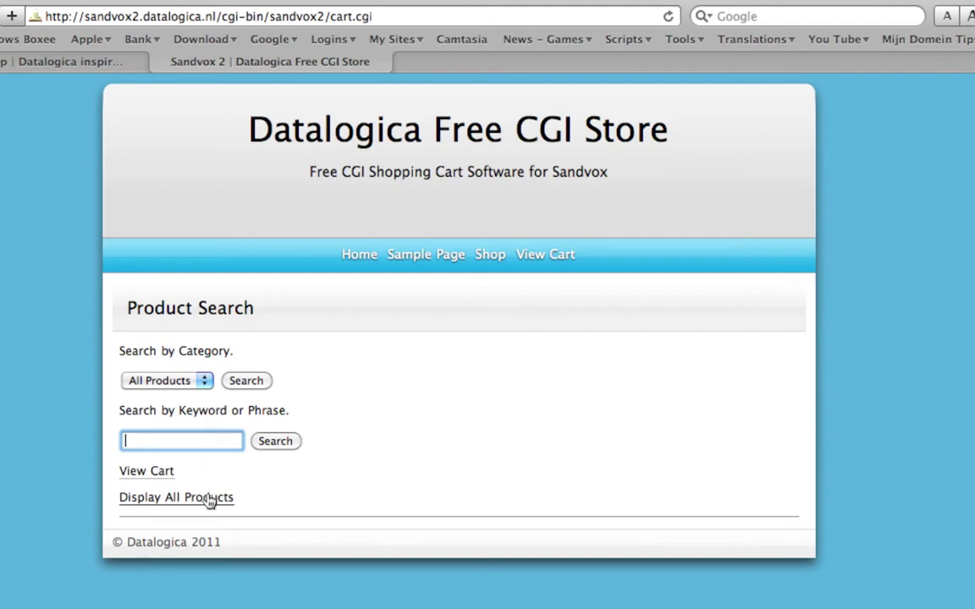
left_click(246, 380)
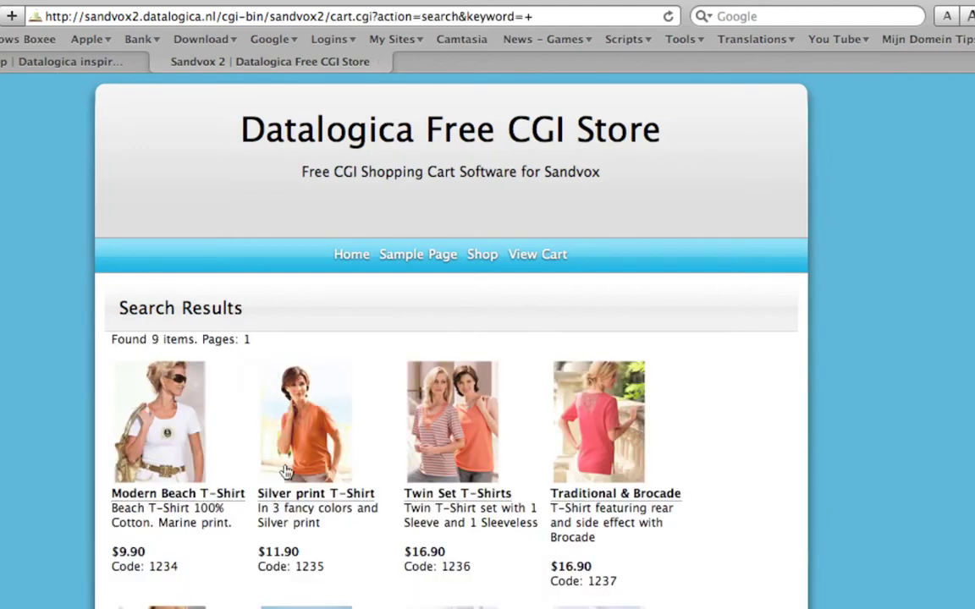
key("super+bracketleft")
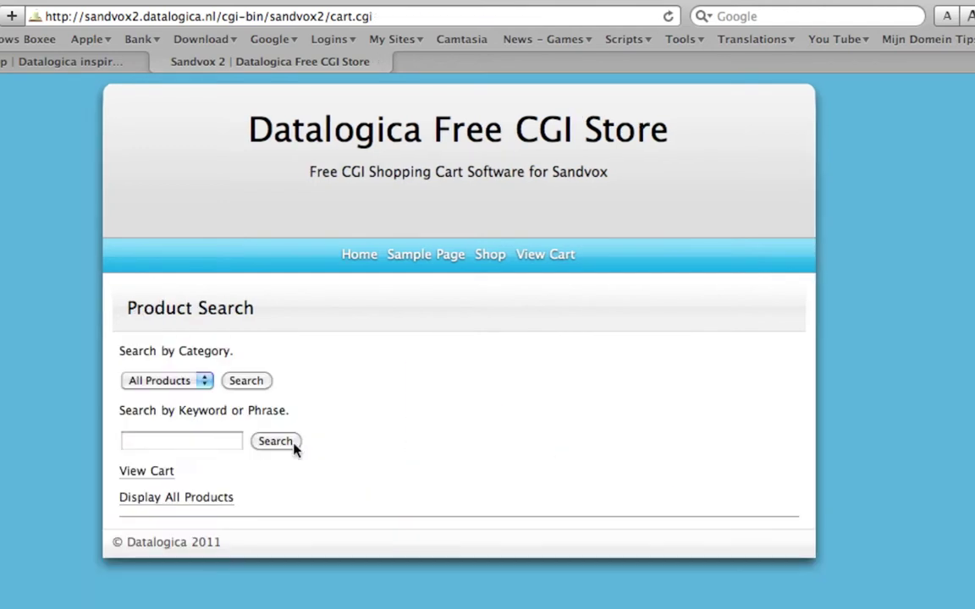
Search the Jeans category and open the Violet Lady Jeans page ($34.90, JEA02)
left_click(151, 382)
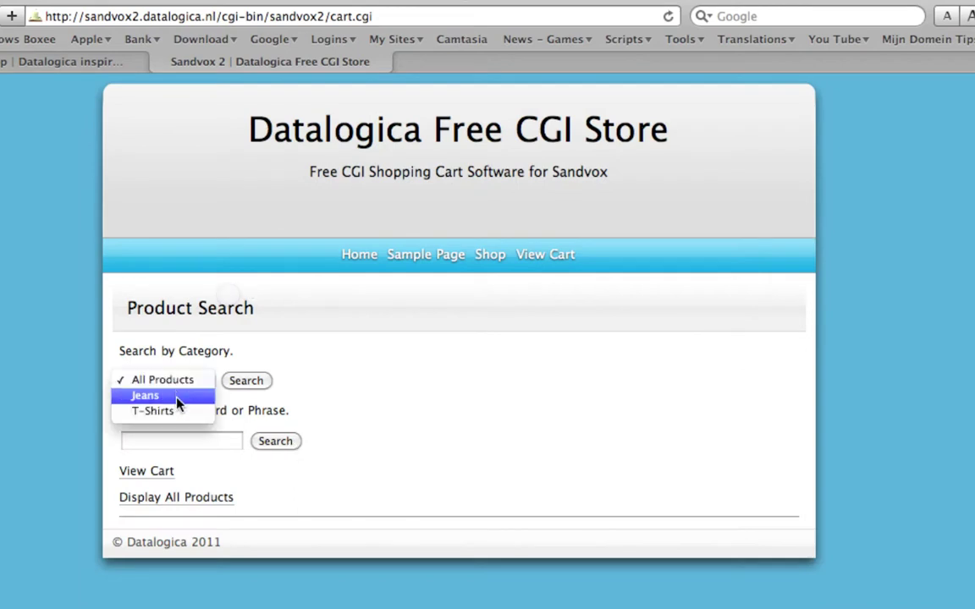
left_click(173, 397)
left_click(240, 387)
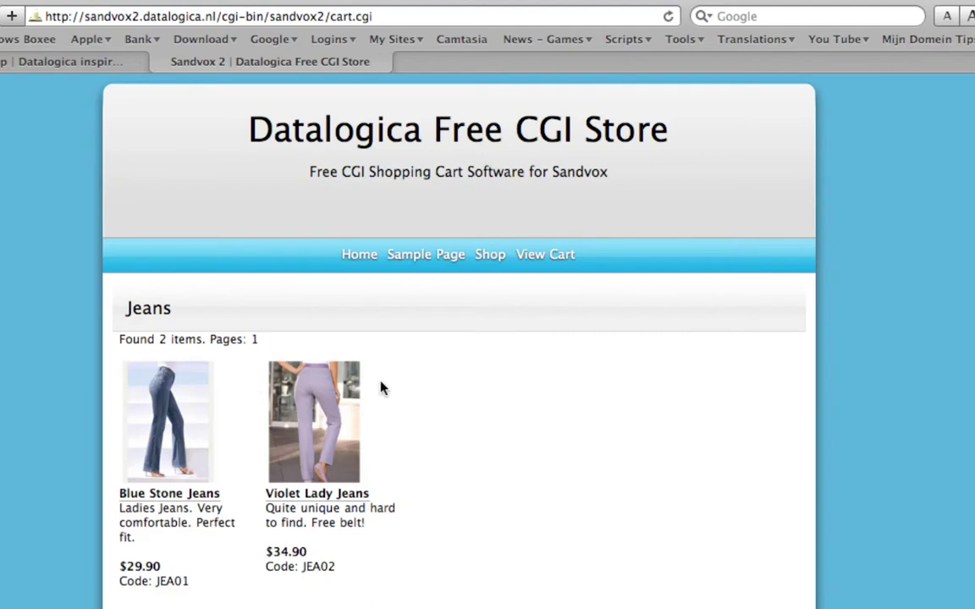
left_click(311, 391)
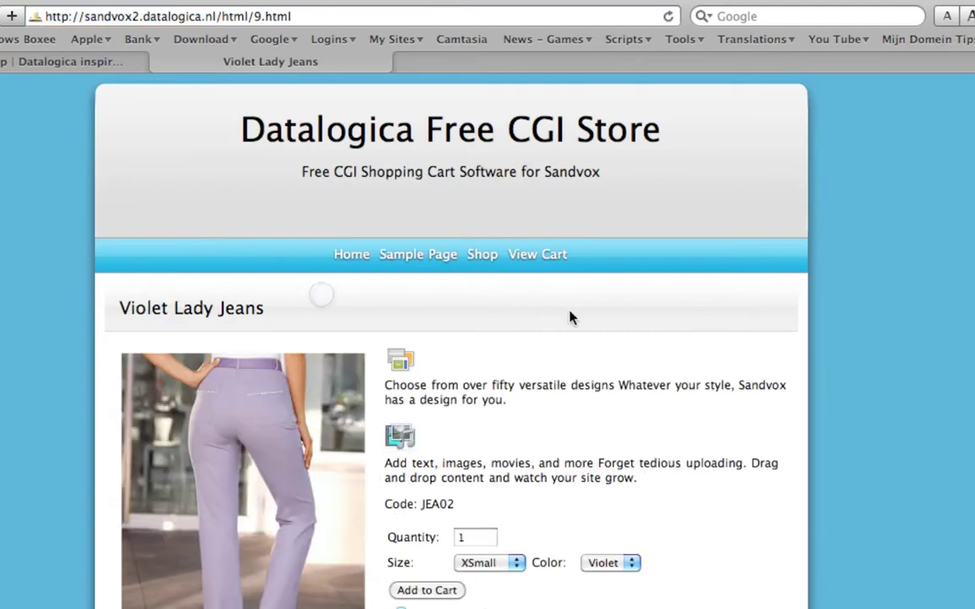
scroll(572, 315, "down", 3)
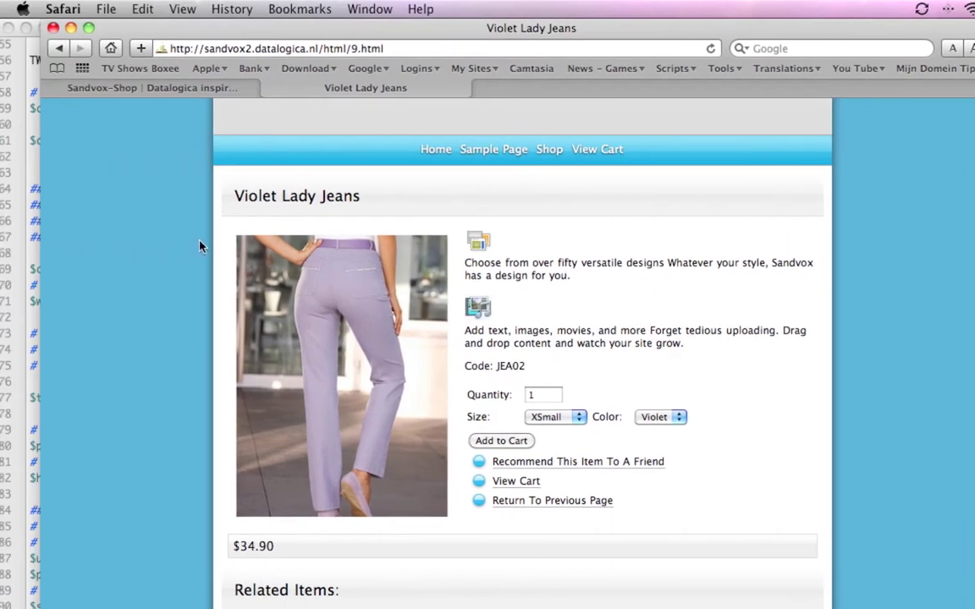
Return to the Jeans listing, then list all products on the Sandvox-Shop demo site
key("super+bracketleft")
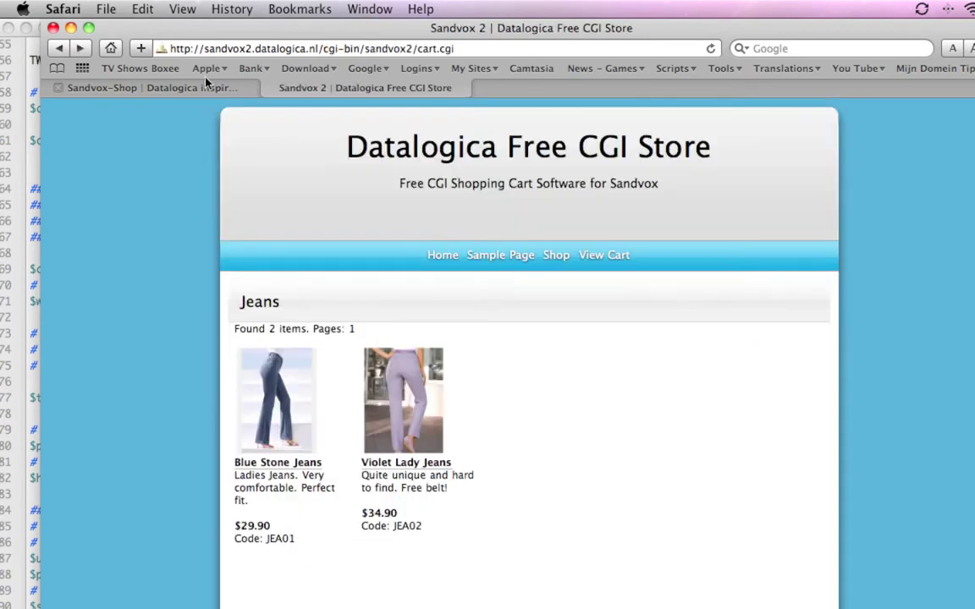
left_click(205, 89)
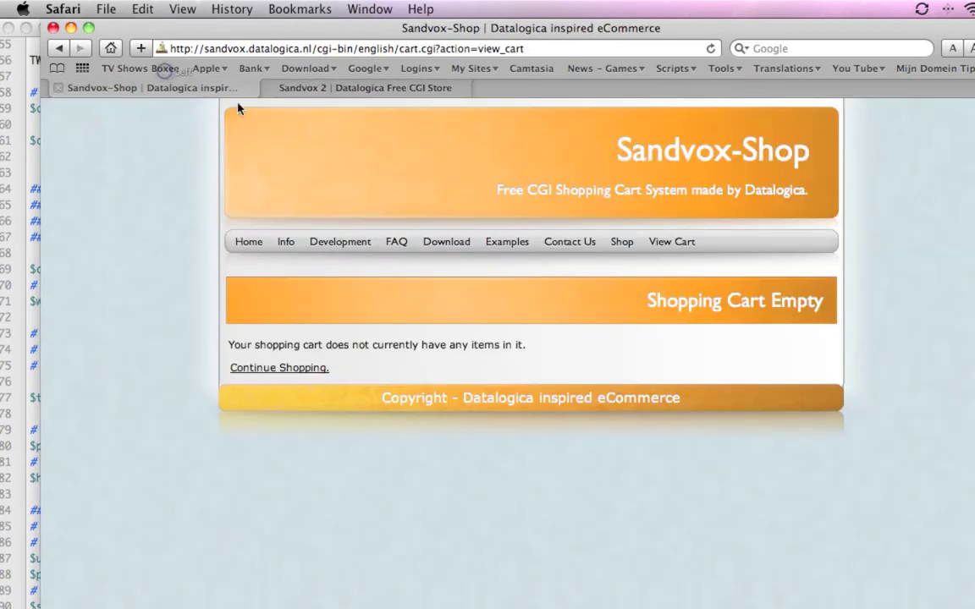
left_click(290, 373)
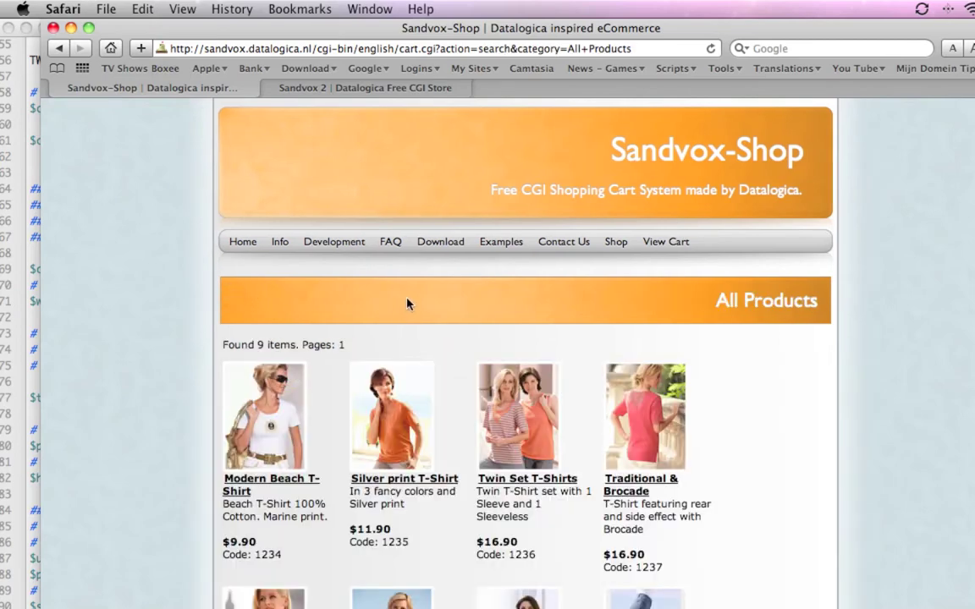
scroll(408, 304, "down", 2)
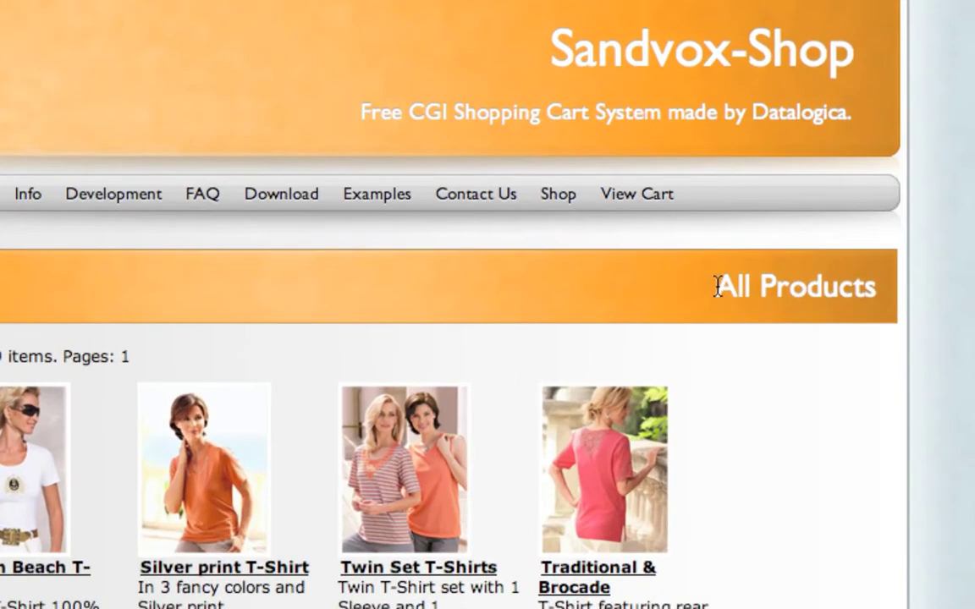
left_click_drag(717, 286, 877, 286)
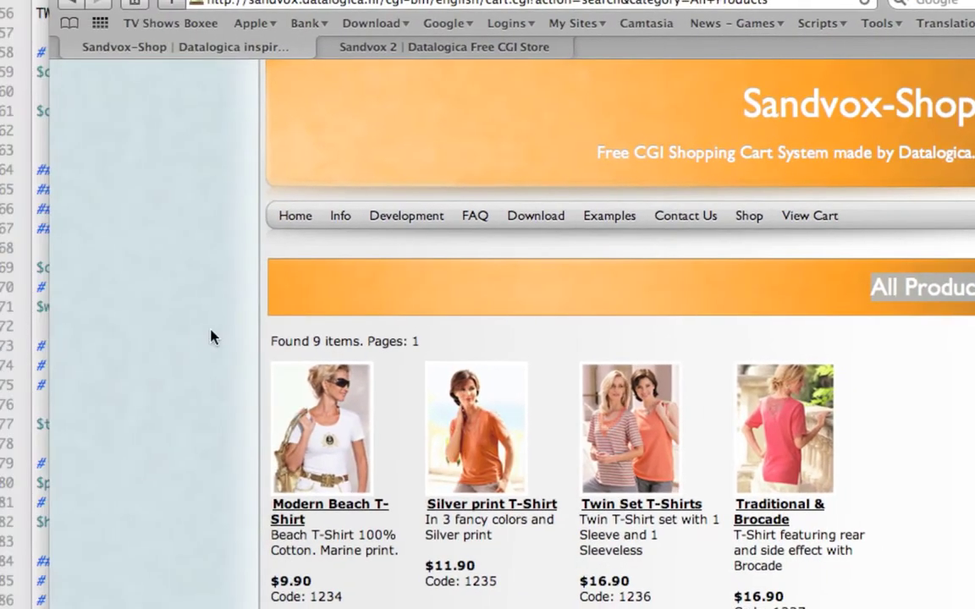
scroll(4, 335, "down", 2)
Open Modern Beach T-Shirt, select the keyword=+ query in the search results URL, and switch back to the Sandvox 2 tab
left_click(80, 385)
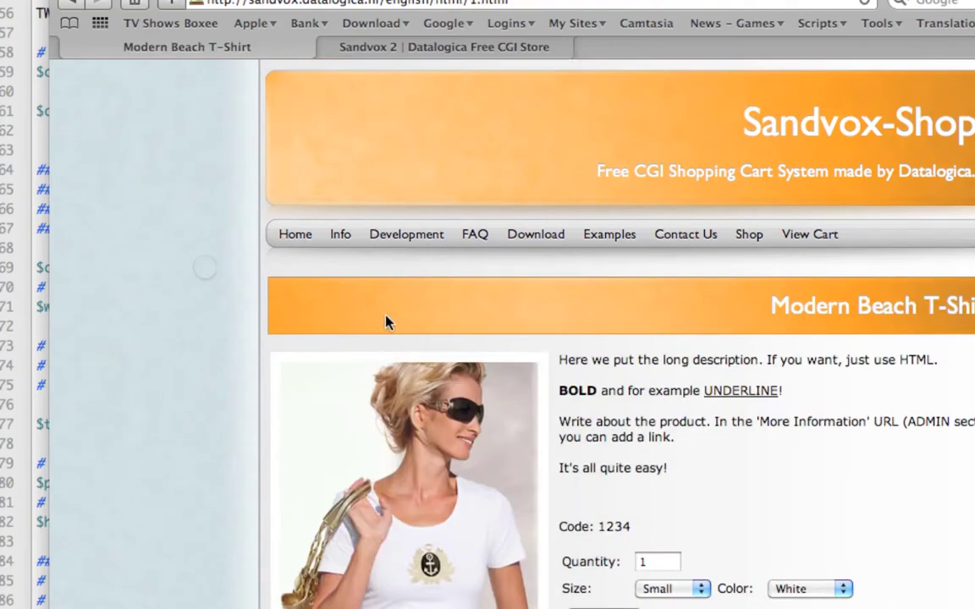
scroll(386, 320, "down", 3)
scroll(386, 320, "down", 2)
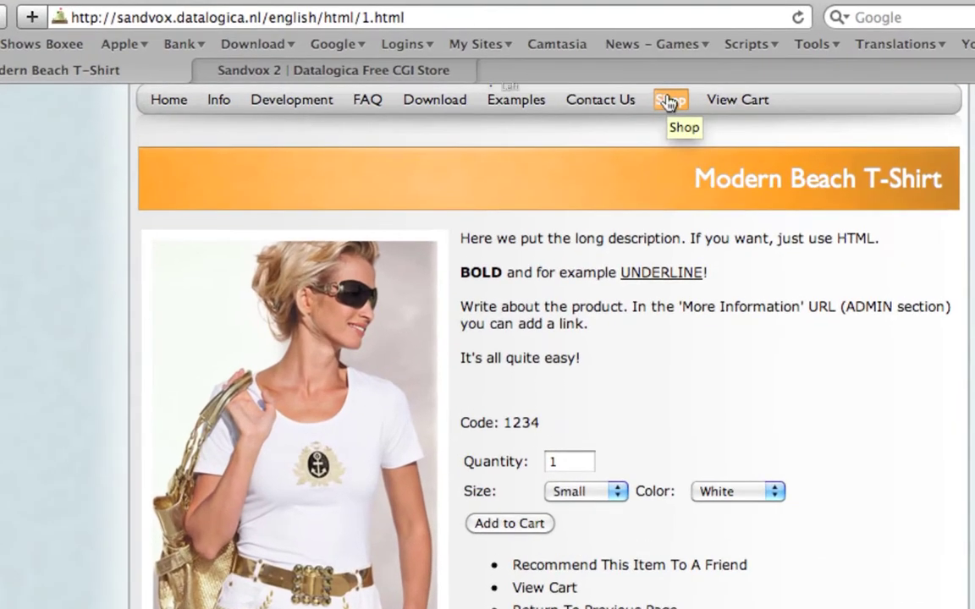
left_click(669, 100)
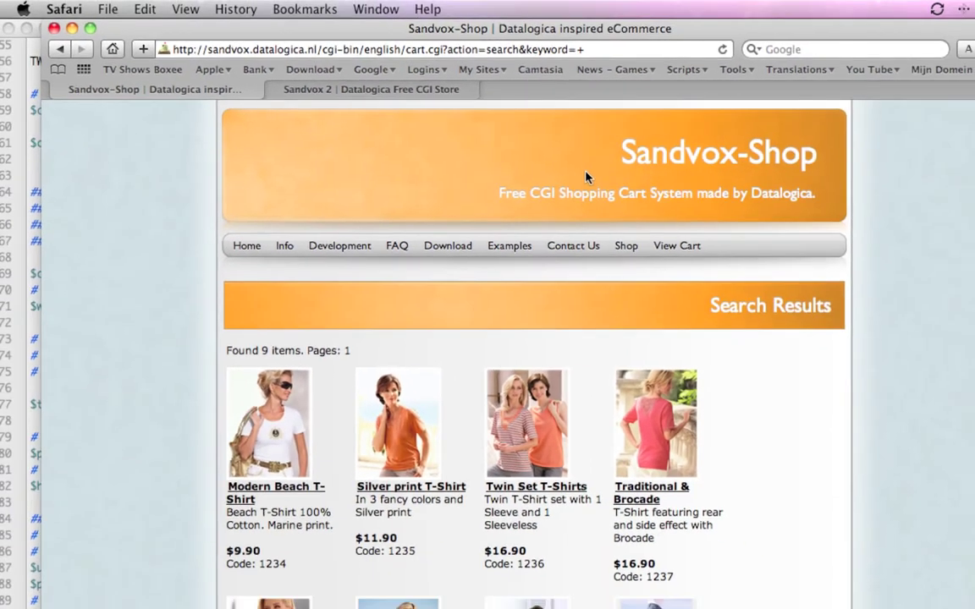
scroll(552, 227, "down", 1)
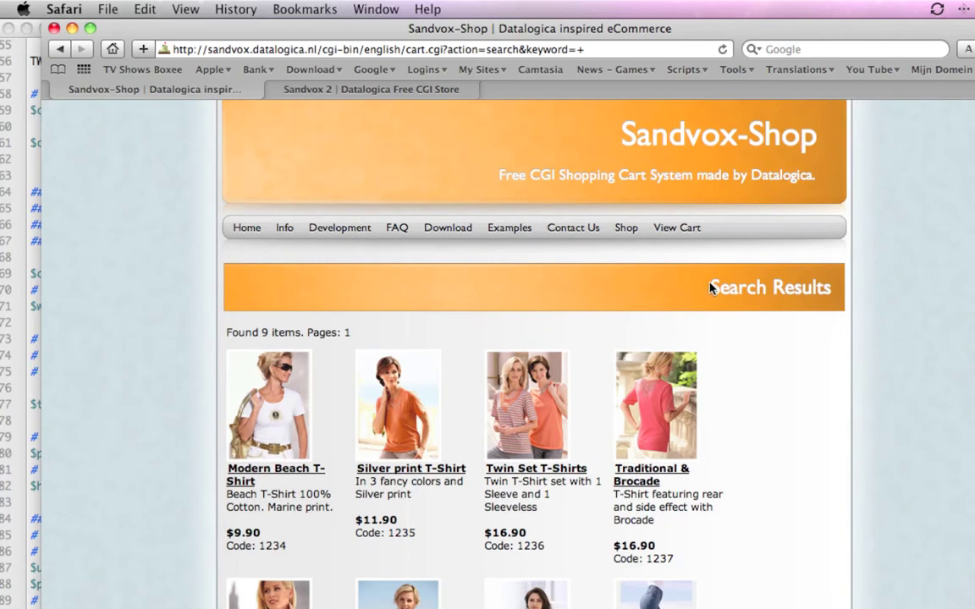
left_click_drag(714, 287, 828, 288)
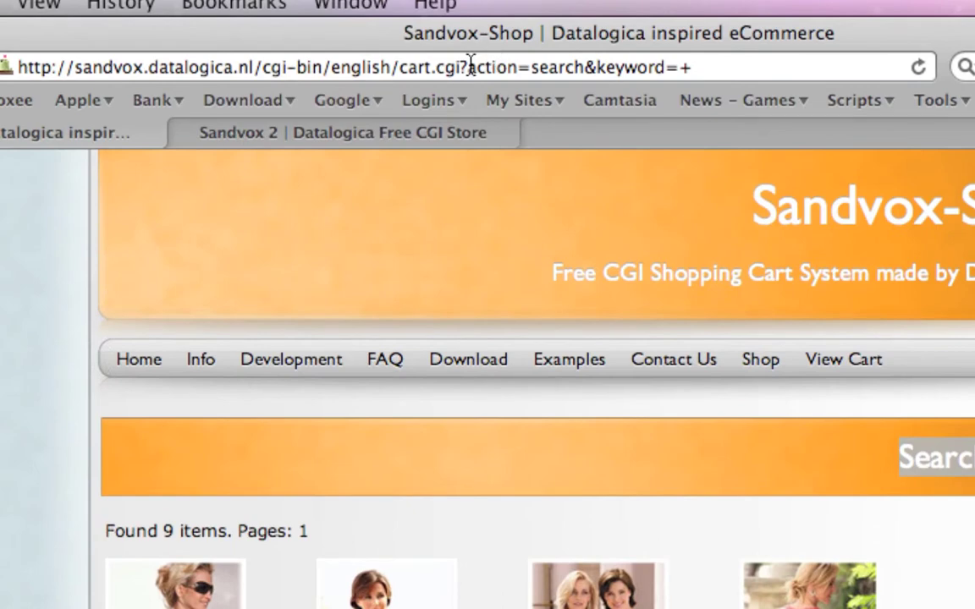
left_click_drag(457, 67, 696, 67)
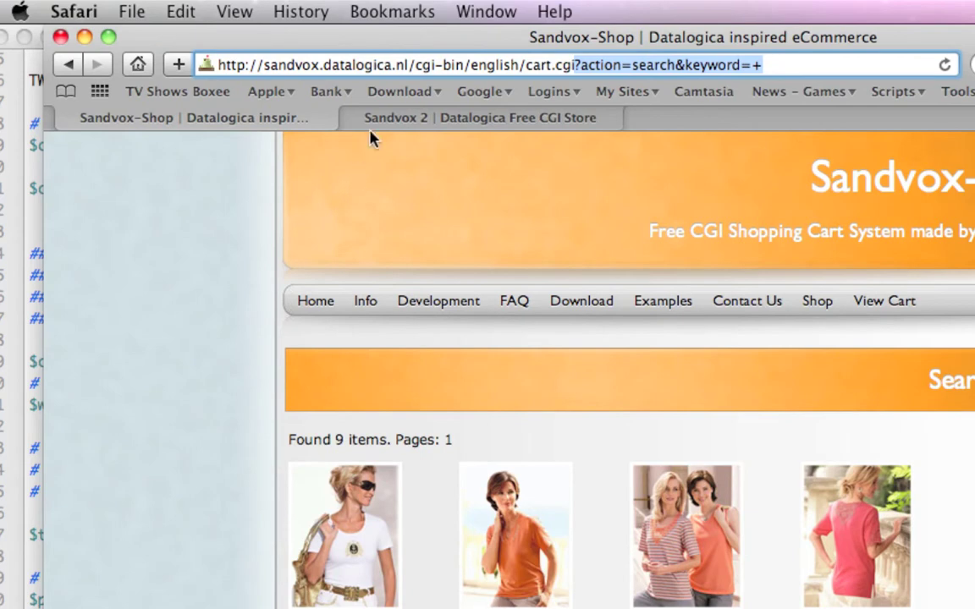
left_click(374, 121)
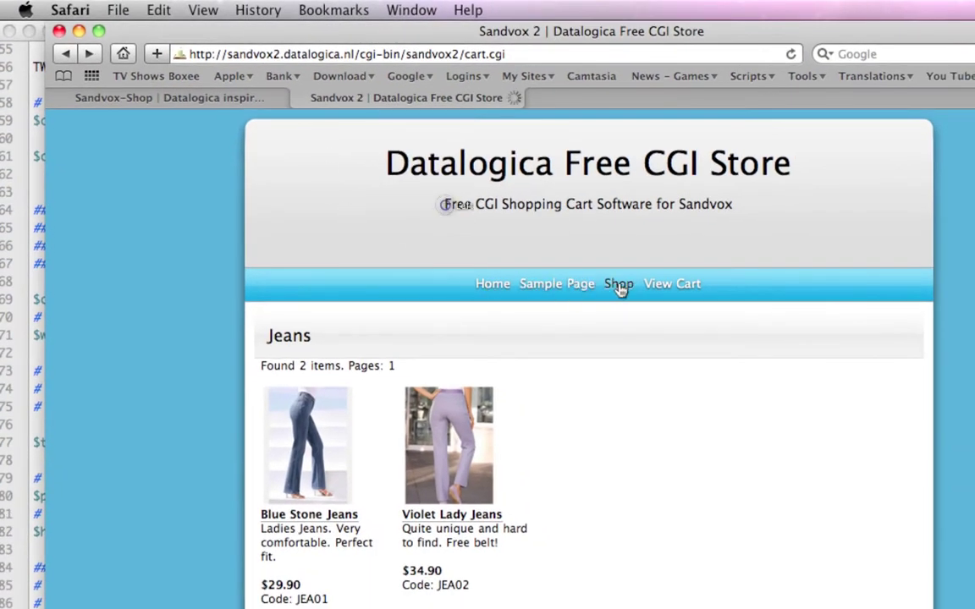
Open the store's product search page, glance at the categories, and view the empty cart at cart.cgi?action=view_cart
left_click(619, 285)
left_click(309, 406)
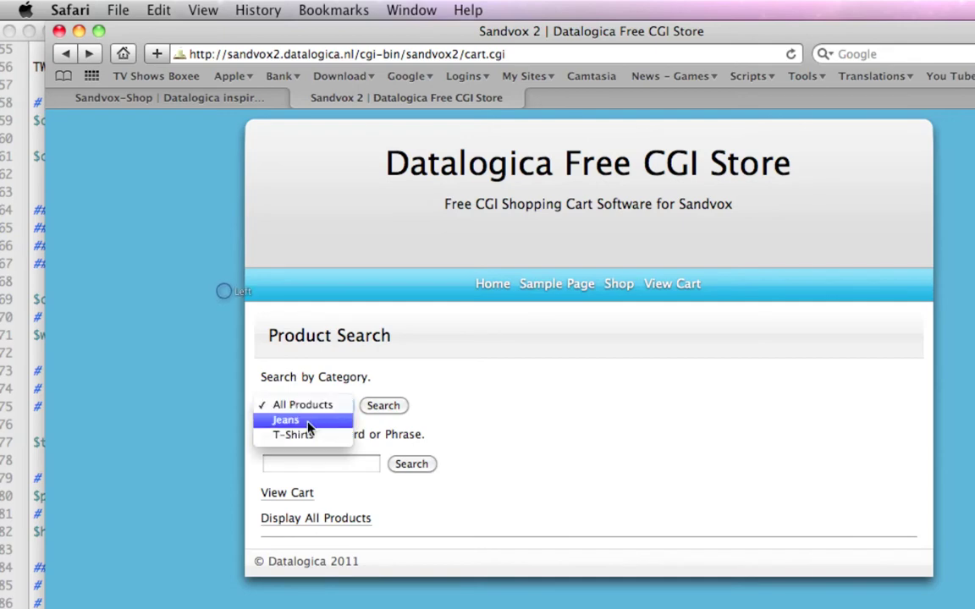
left_click(506, 414)
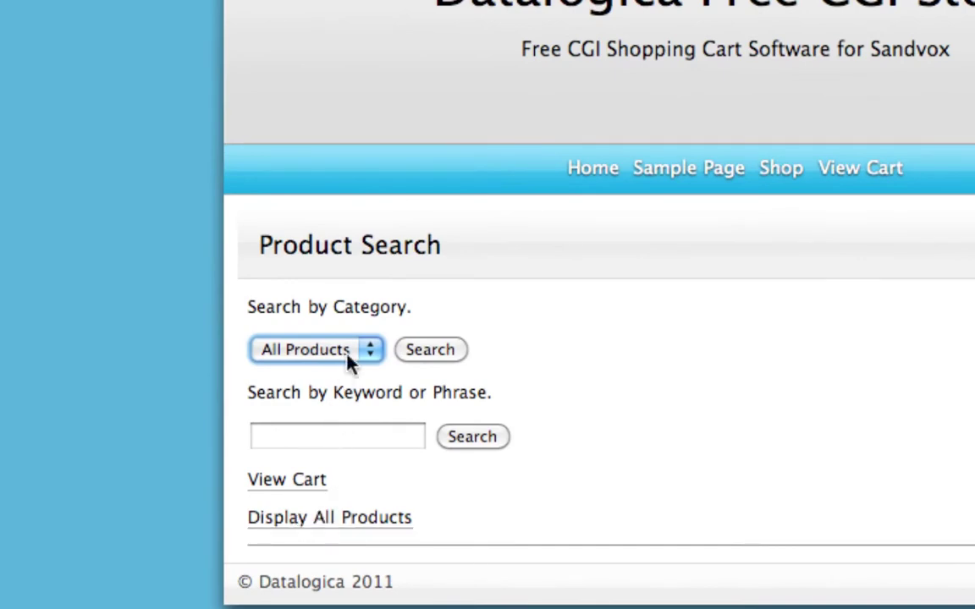
left_click(364, 349)
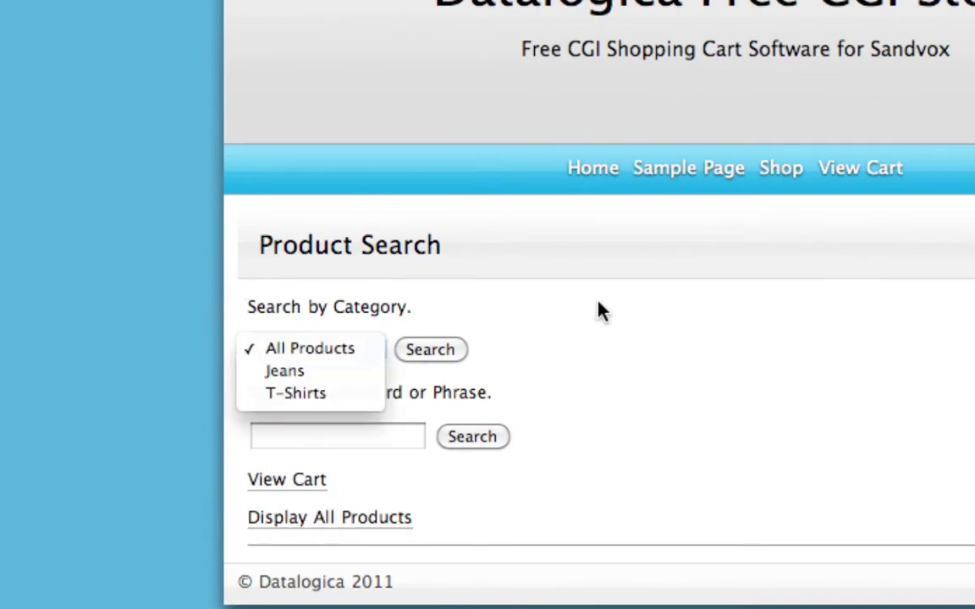
left_click(641, 298)
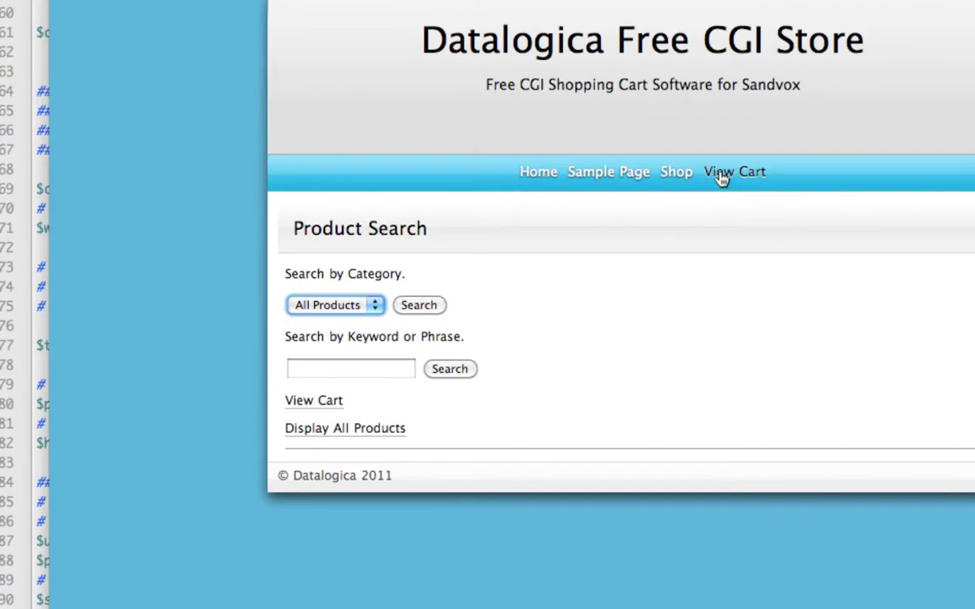
left_click(722, 173)
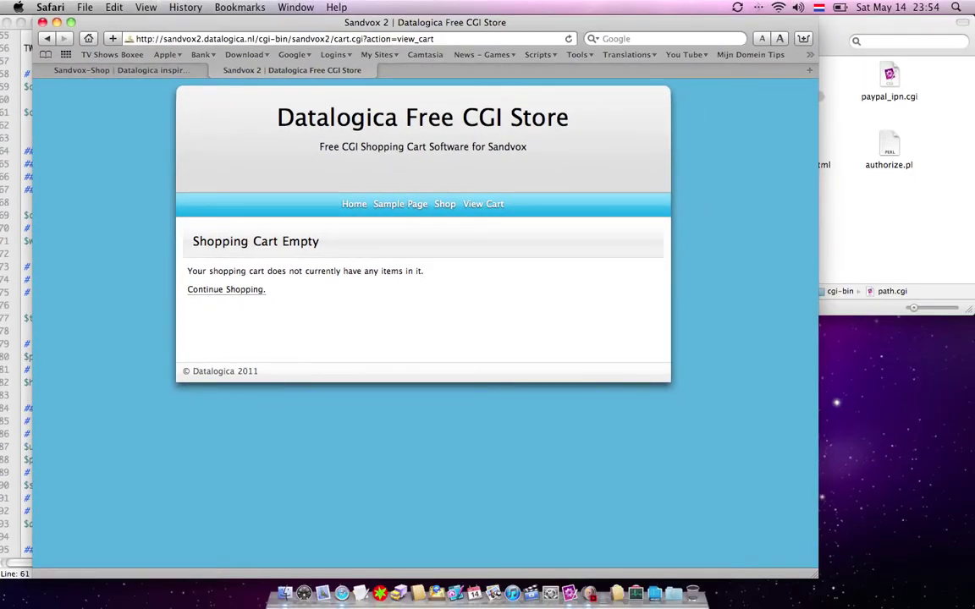
Back in cartconfig.pl, review the cgi_folder and working_folder path settings
key("super+Tab")
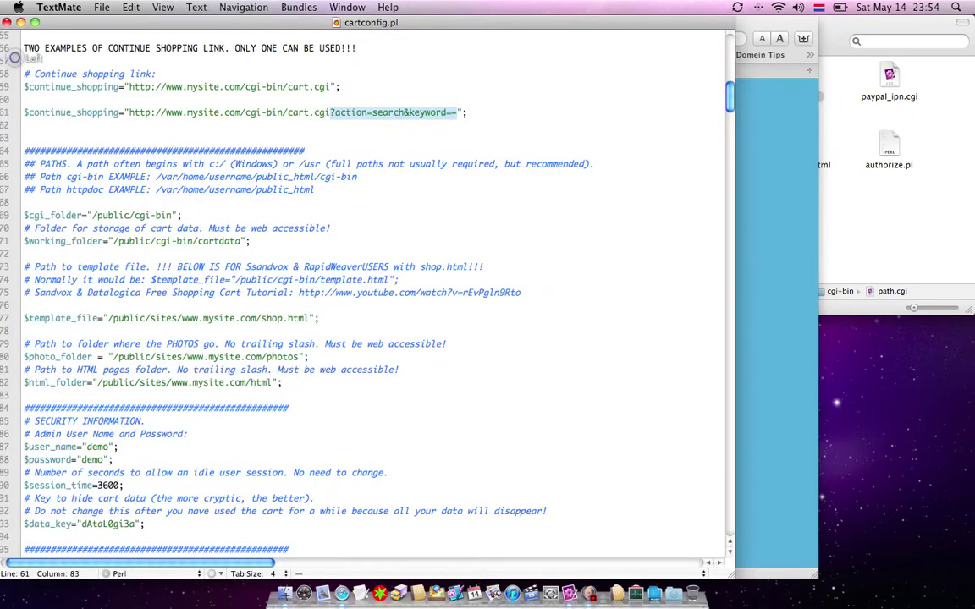
left_click(56, 113)
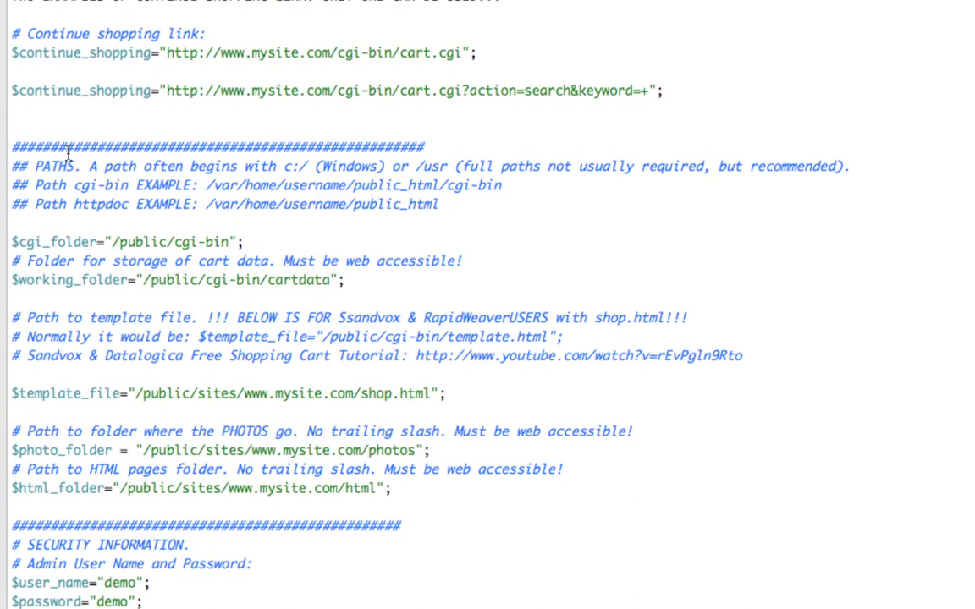
scroll(68, 152, "down", 5)
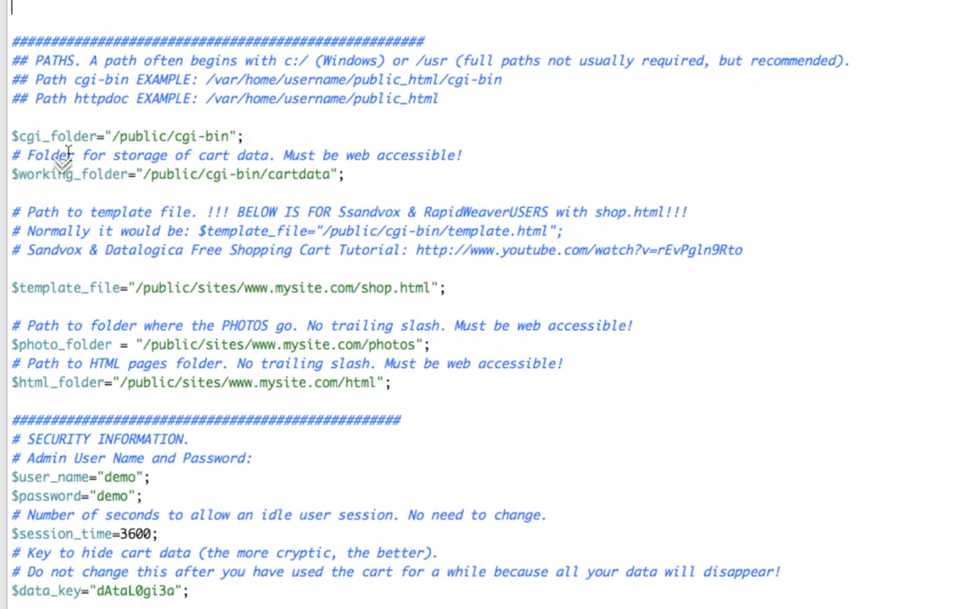
left_click_drag(114, 103, 229, 103)
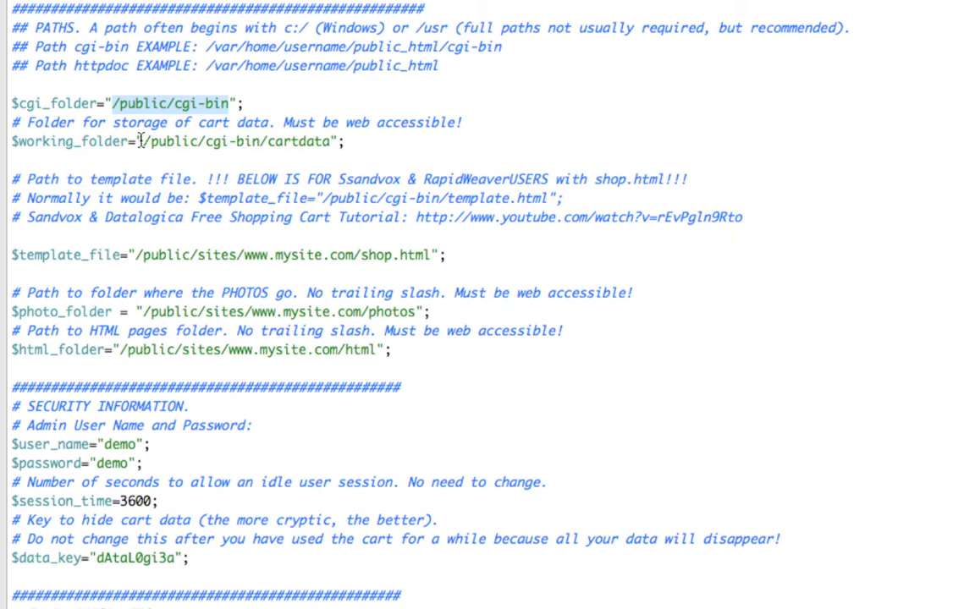
left_click_drag(142, 142, 281, 142)
double_click(288, 141)
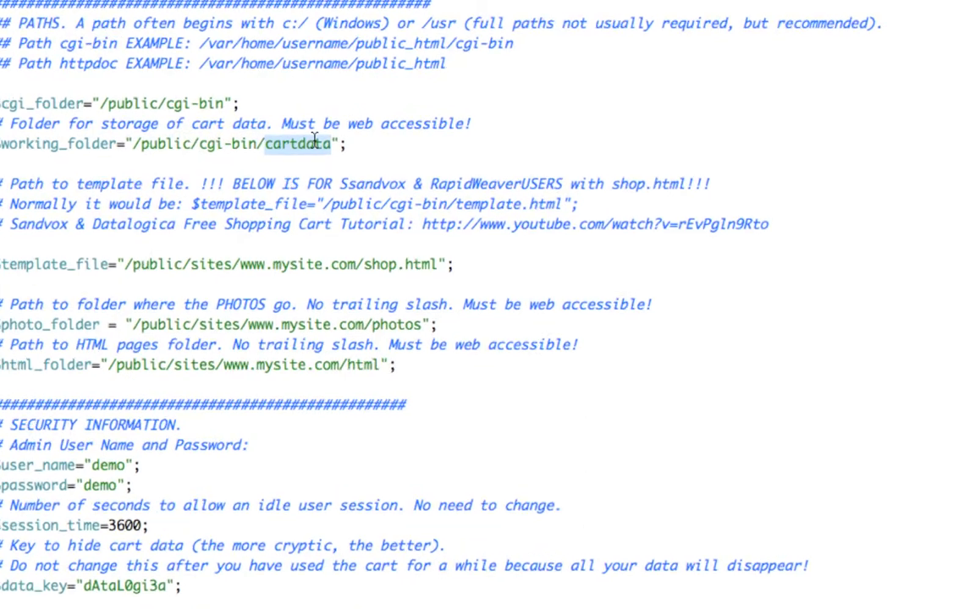
left_click(329, 143)
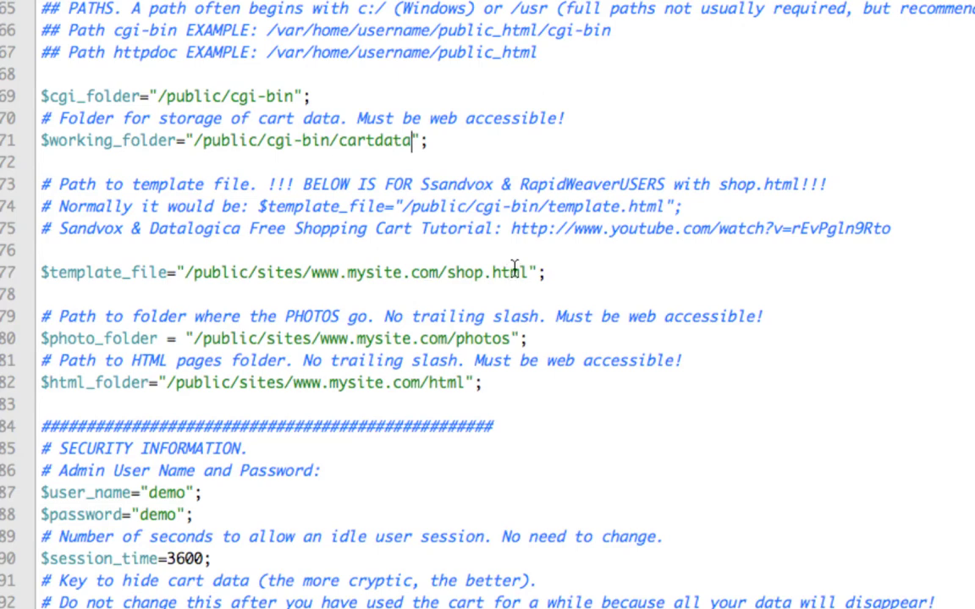
Fix the template comment to read 'Sandvox & RapidWeaver USERS', dropping the extra s in Ssandvox
left_click(619, 183)
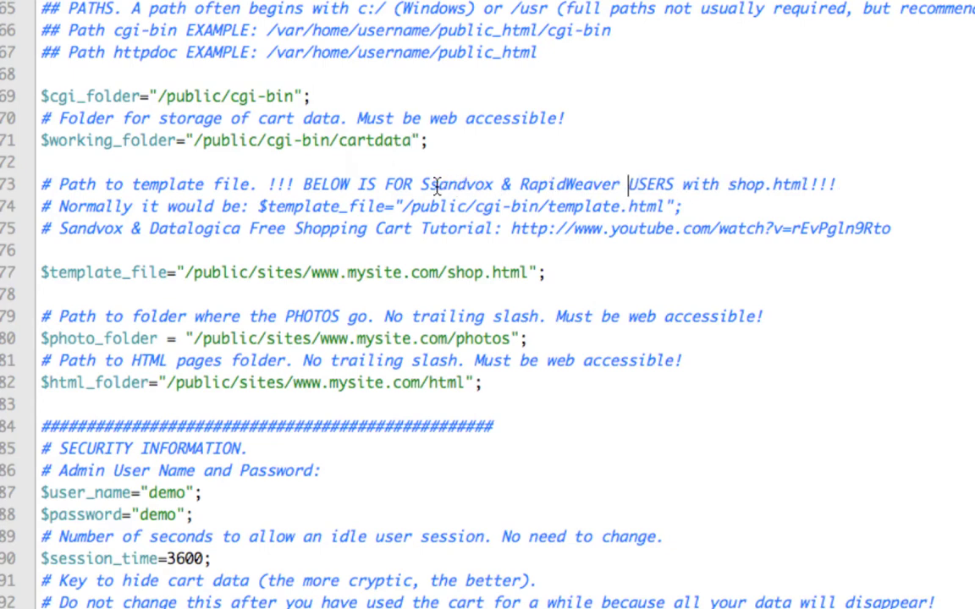
key("BackSpace")
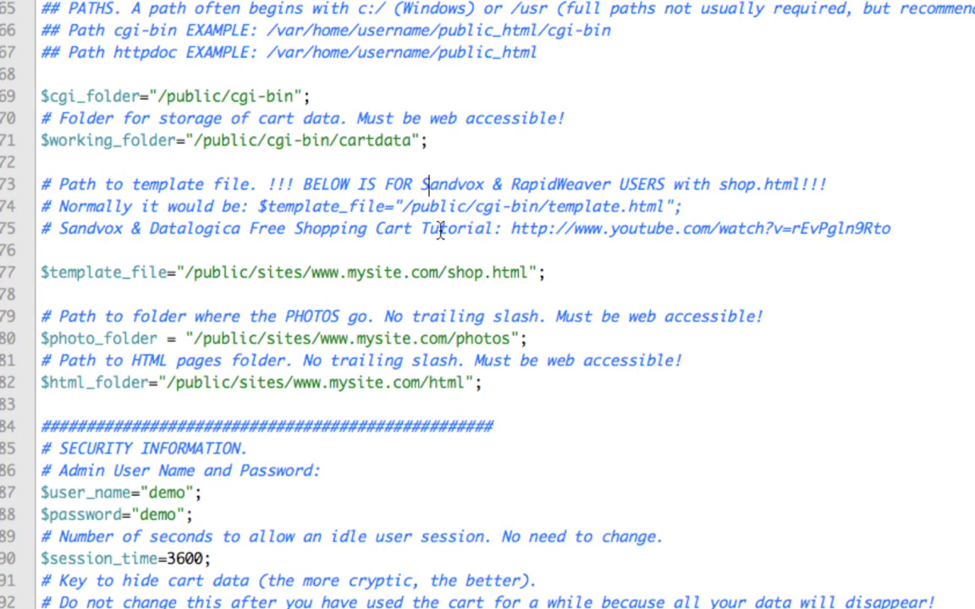
scroll(442, 233, "down", 4)
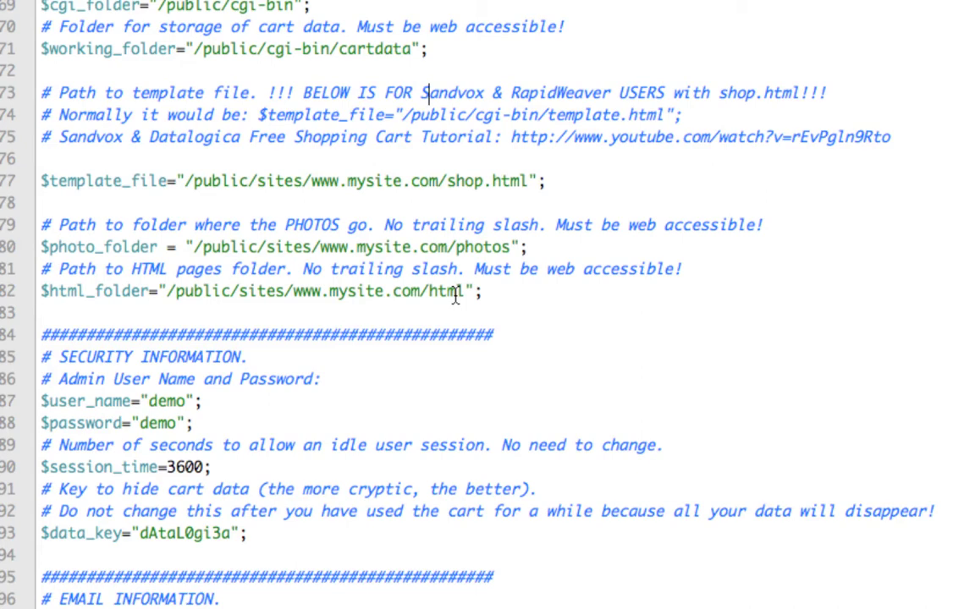
scroll(374, 298, "down", 3)
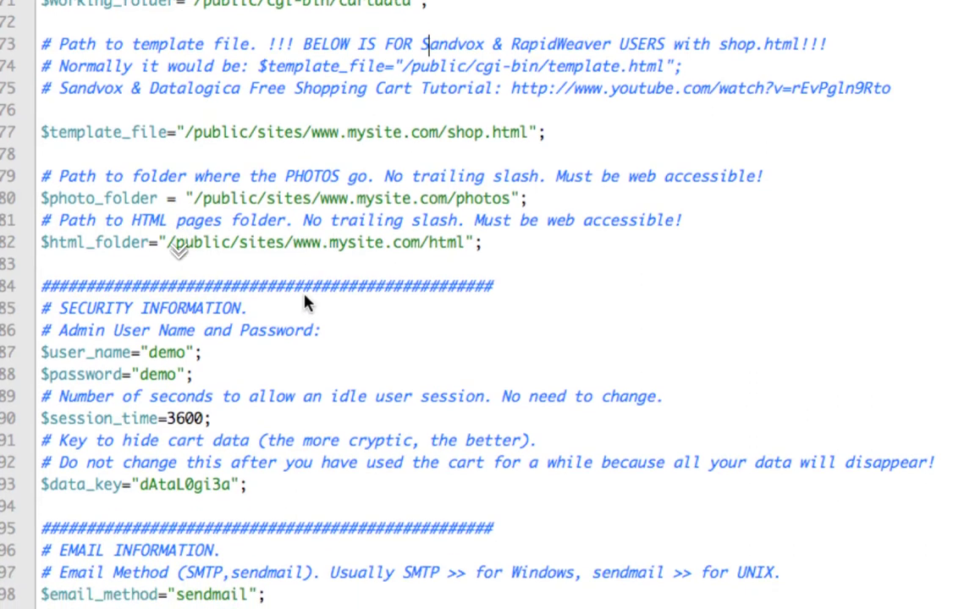
scroll(219, 292, "down", 8)
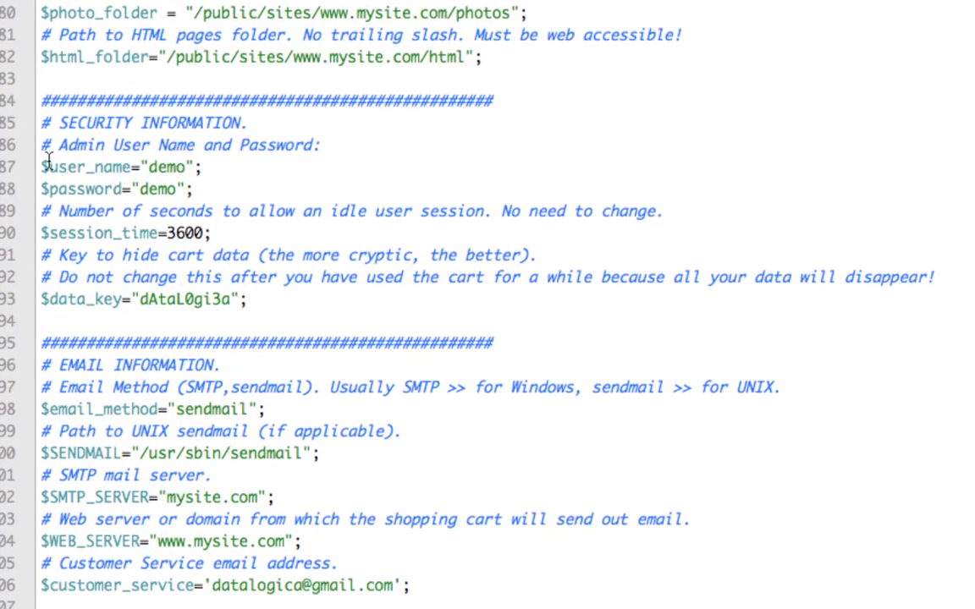
left_click_drag(35, 162, 37, 199)
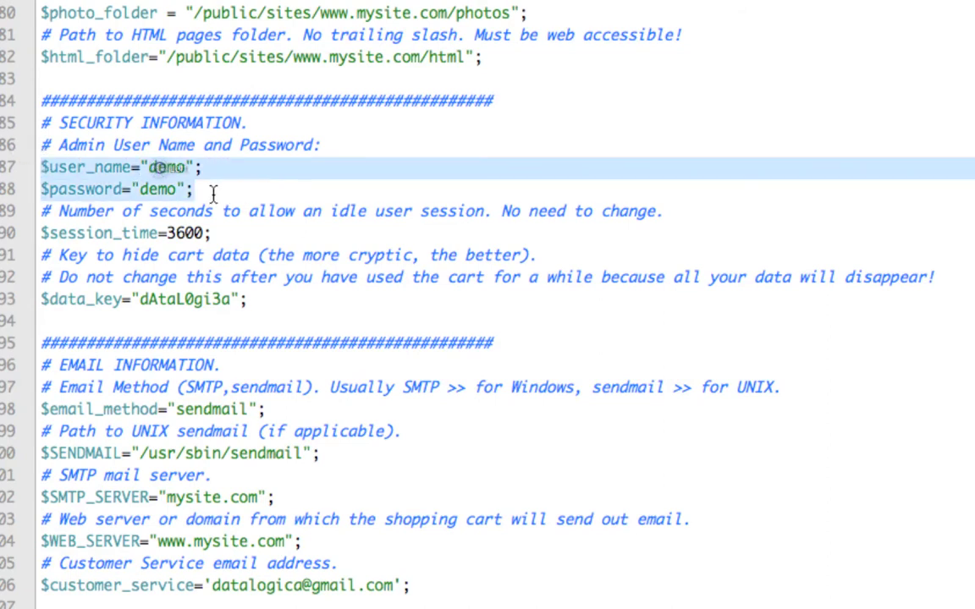
left_click(216, 193)
scroll(254, 196, "down", 3)
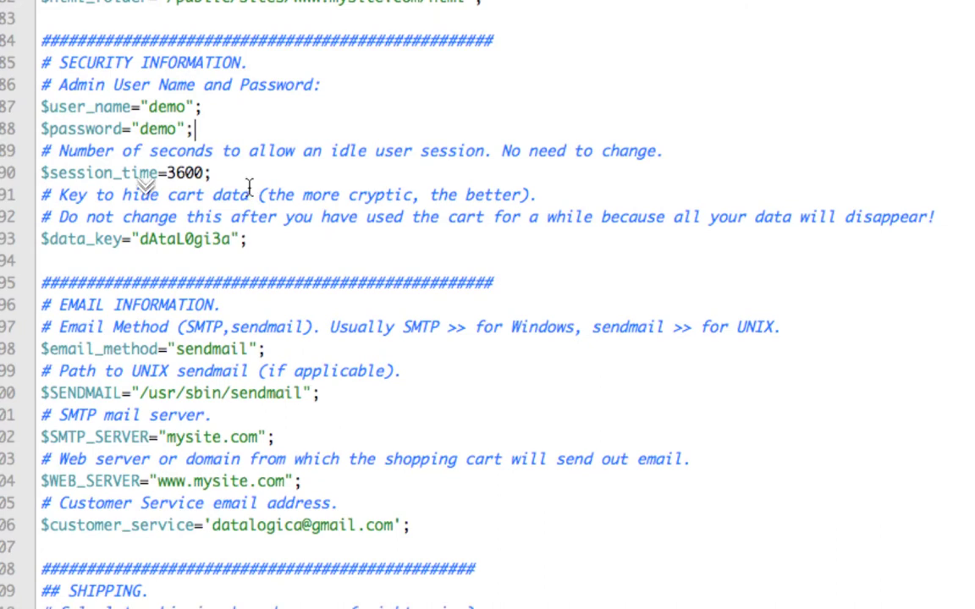
scroll(245, 191, "down", 2)
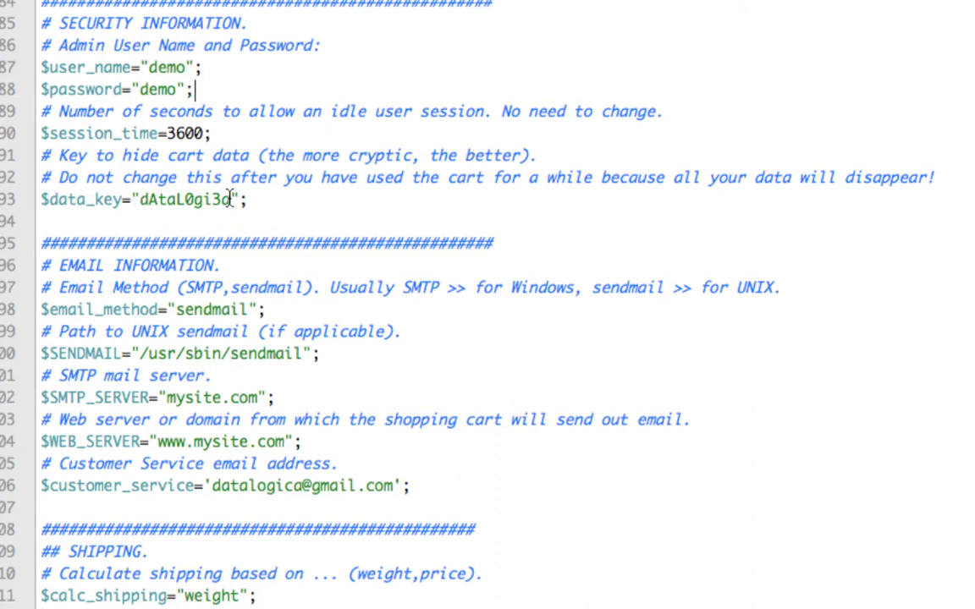
scroll(303, 198, "down", 1)
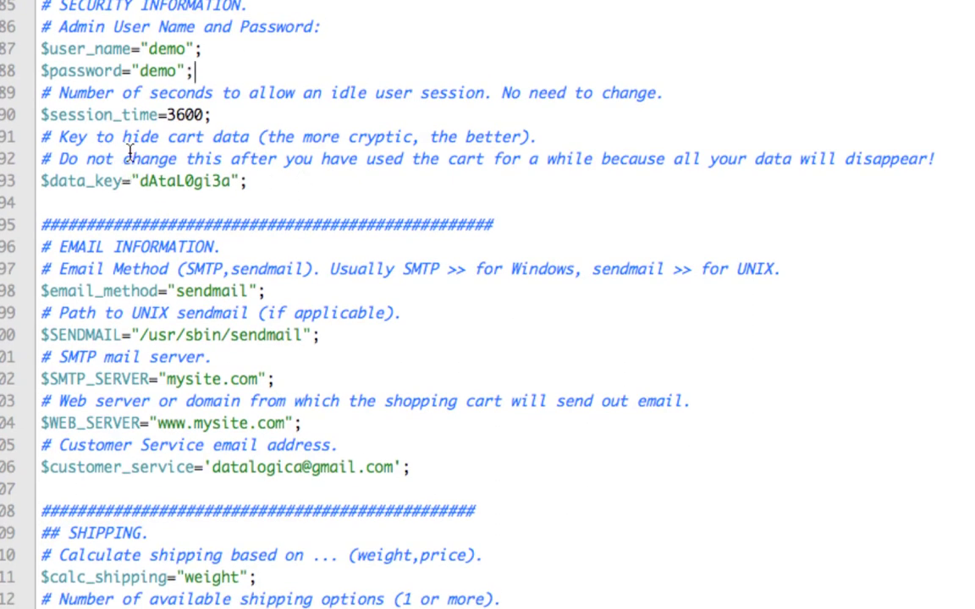
scroll(245, 198, "down", 4)
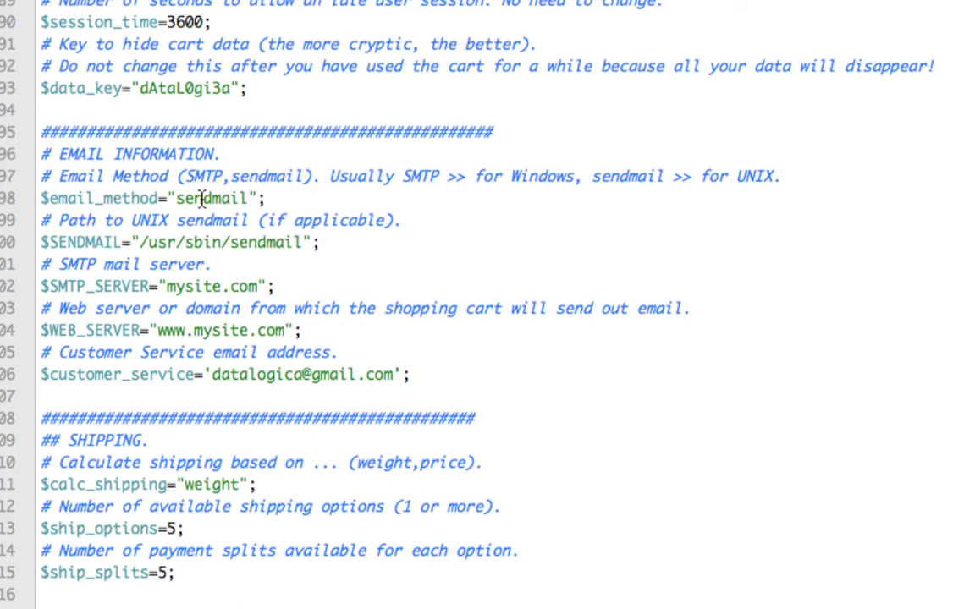
double_click(201, 175)
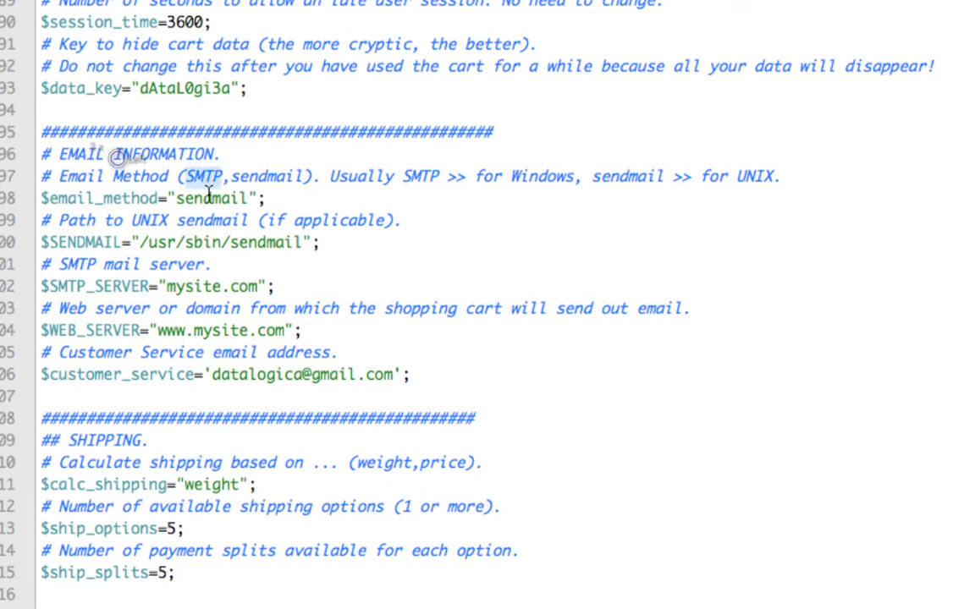
double_click(209, 200)
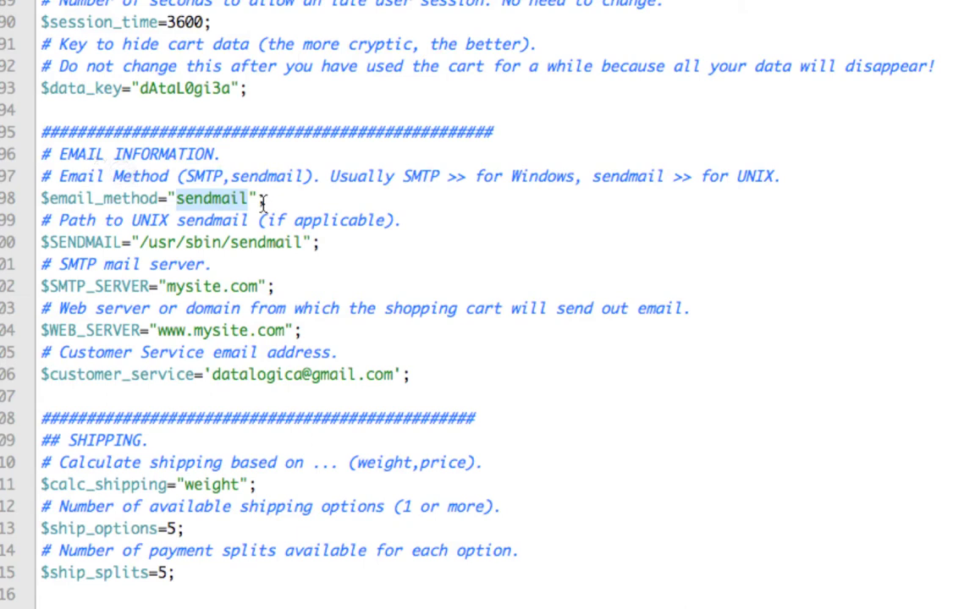
left_click(166, 286)
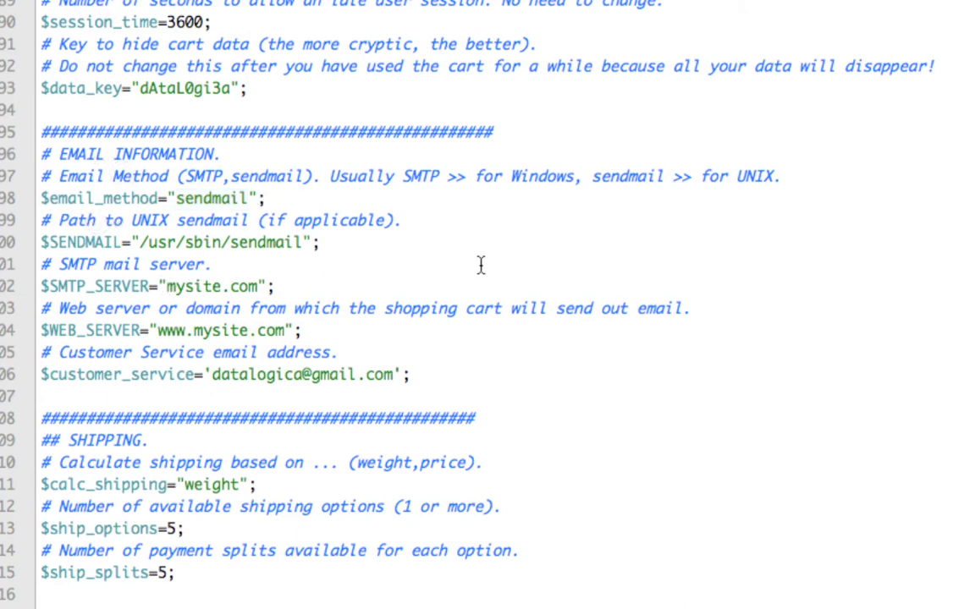
type("smtp.")
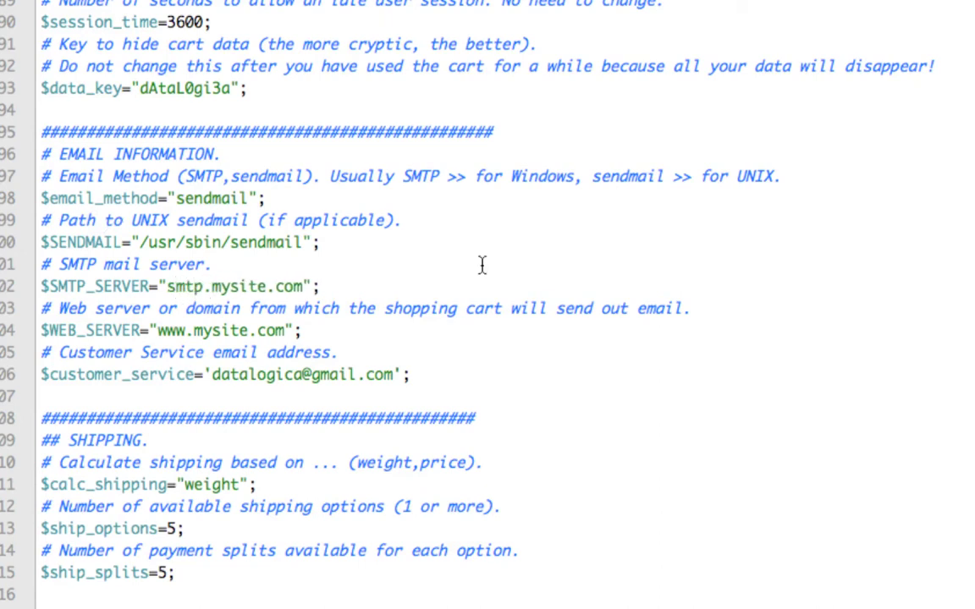
key("BackSpace")
key("BackSpace")
key("BackSpace")
key("BackSpace")
key("BackSpace")
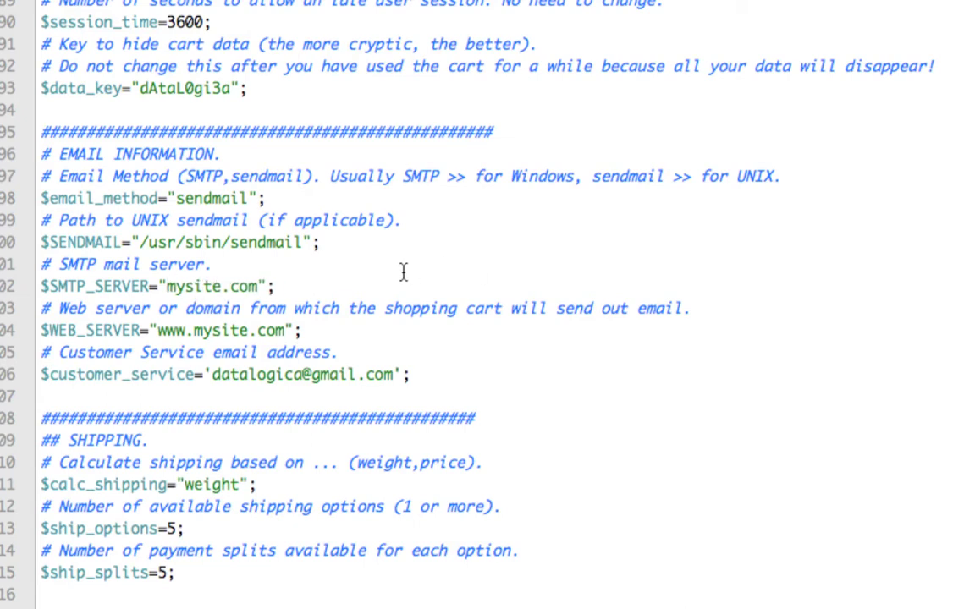
scroll(385, 271, "down", 2)
scroll(383, 271, "down", 4)
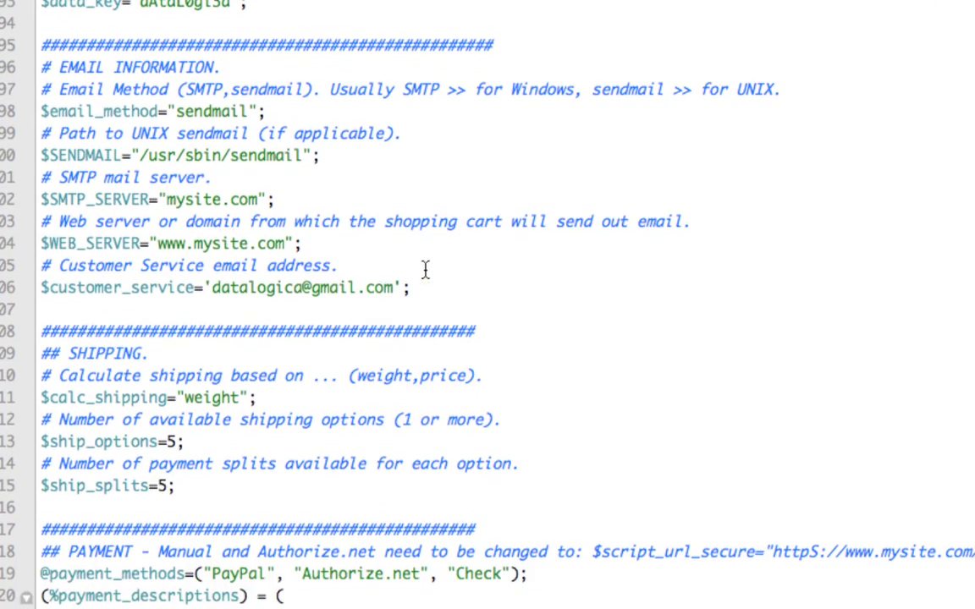
scroll(430, 271, "down", 1)
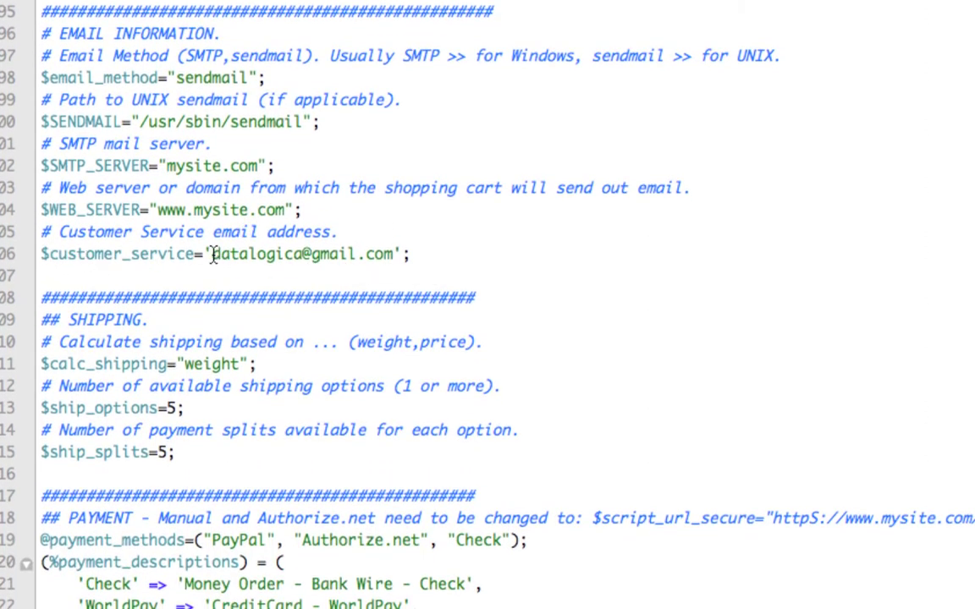
left_click_drag(211, 254, 388, 254)
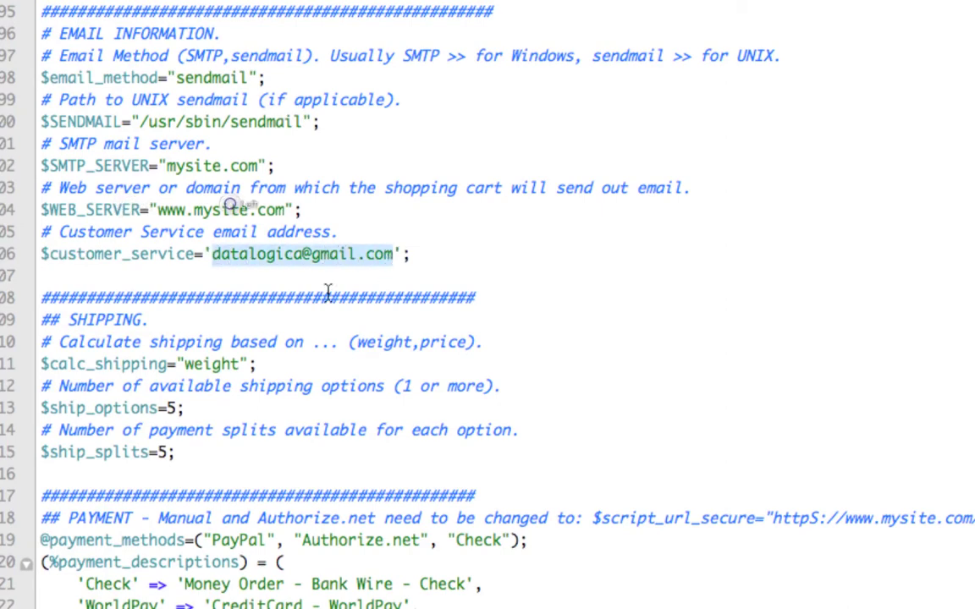
scroll(275, 298, "down", 2)
scroll(274, 302, "down", 1)
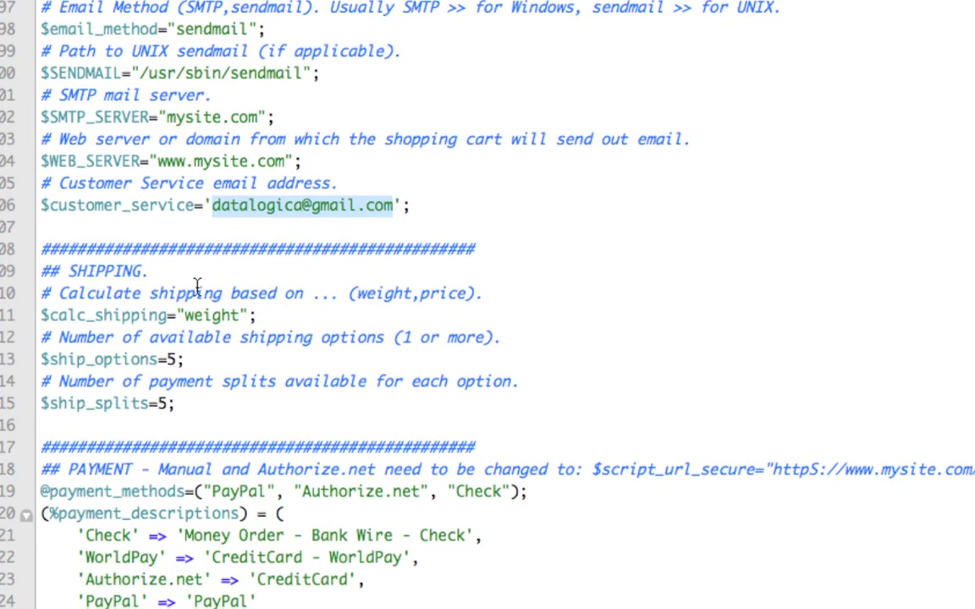
scroll(198, 288, "down", 2)
scroll(105, 303, "down", 7)
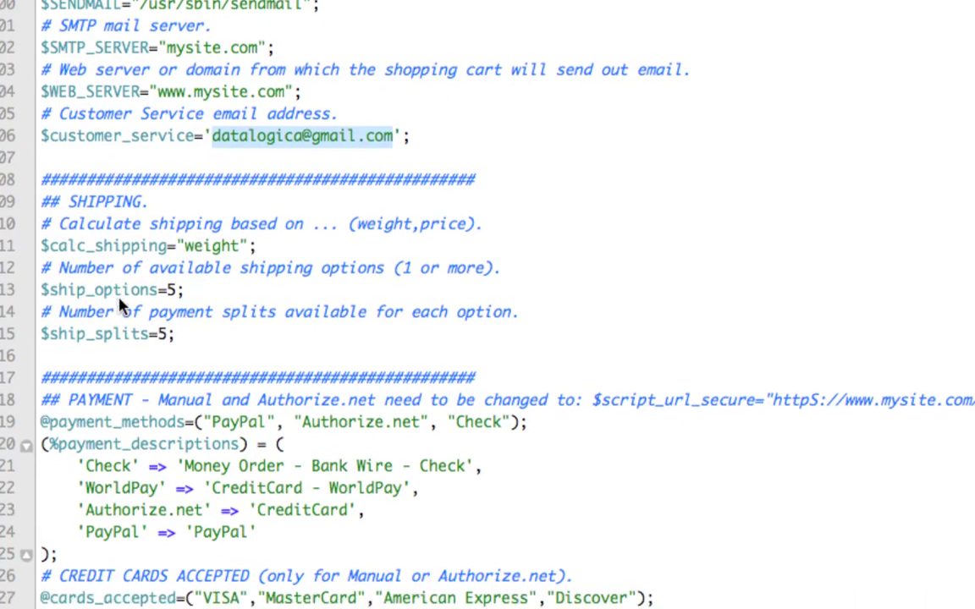
scroll(254, 280, "down", 1)
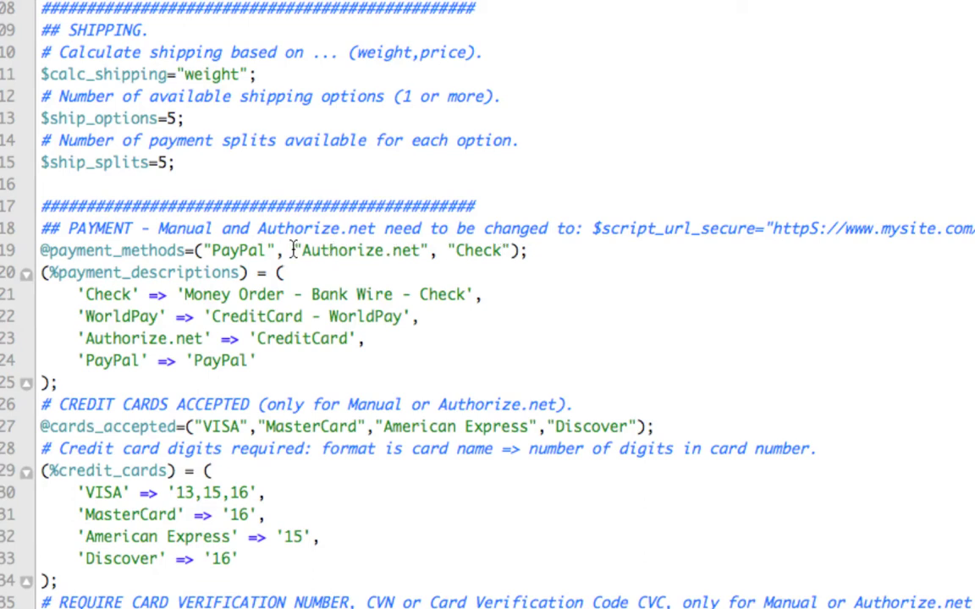
left_click_drag(296, 249, 438, 250)
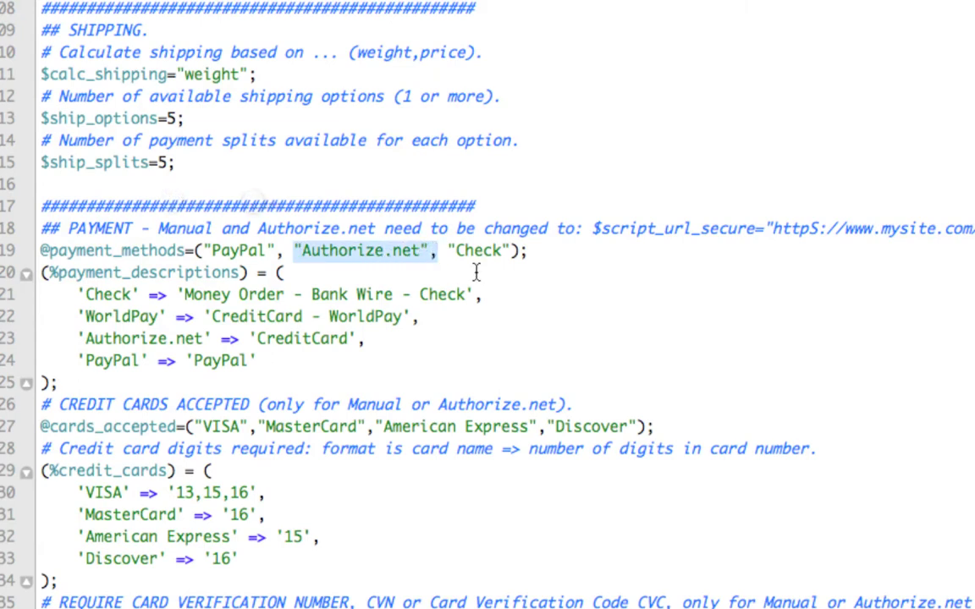
key("BackSpace")
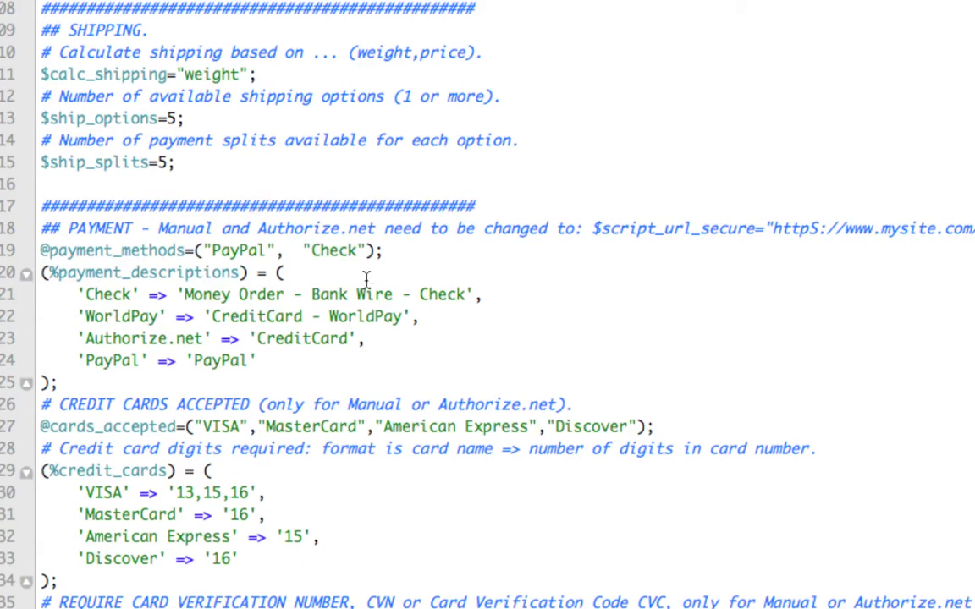
type("\"")
type("Worl")
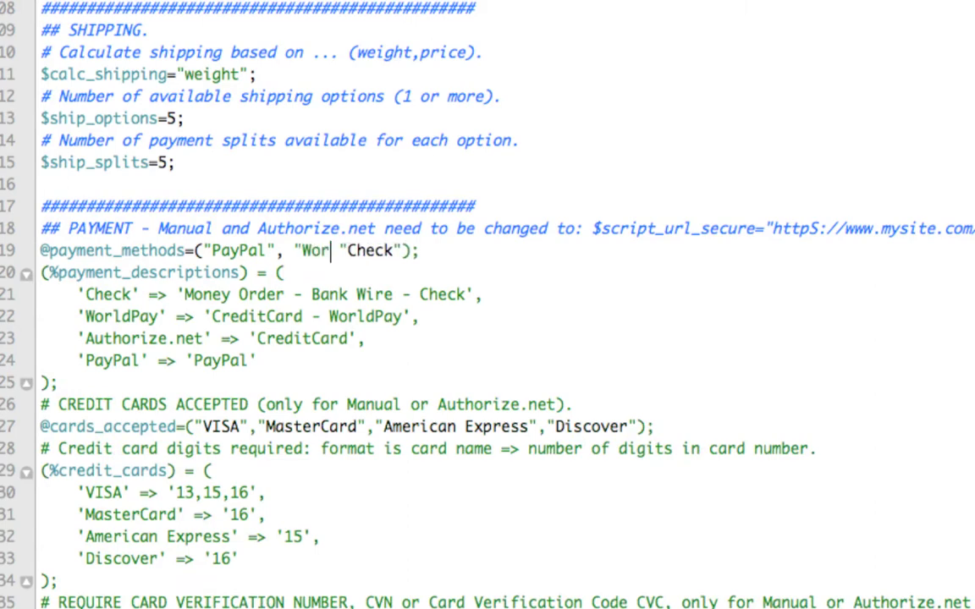
type("d{ay")
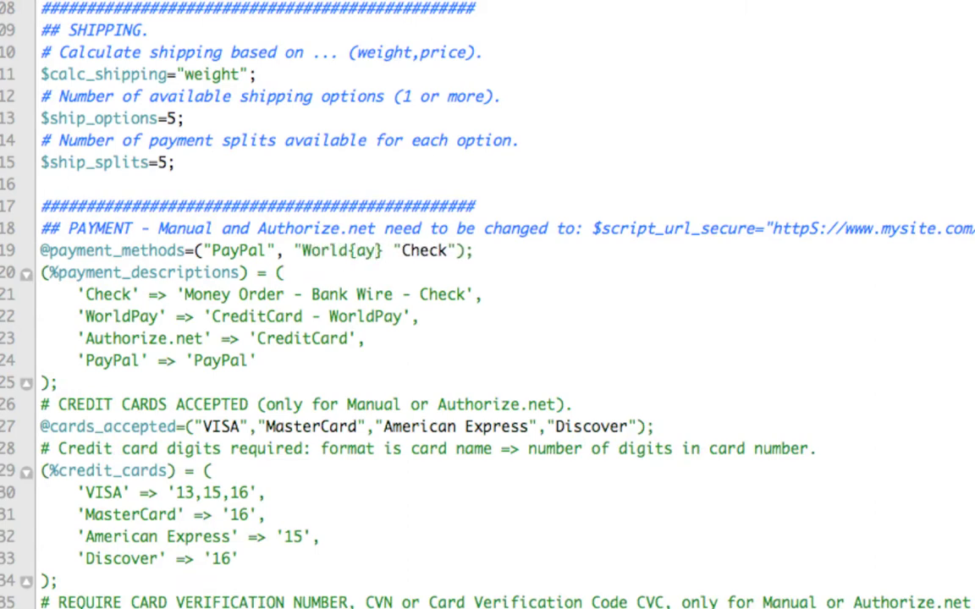
key("BackSpace")
type("p")
key("BackSpace")
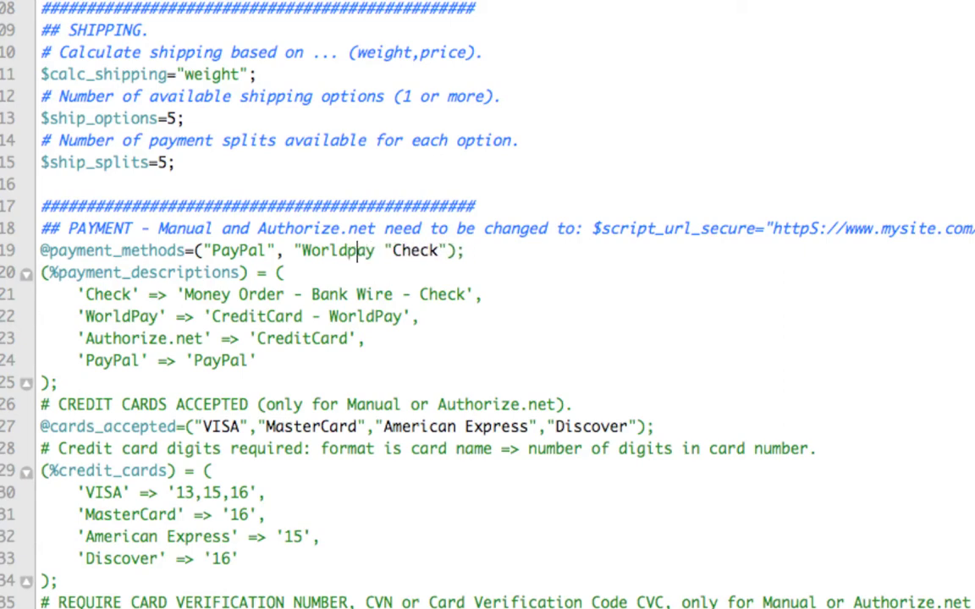
key("BackSpace")
type("Pal\",")
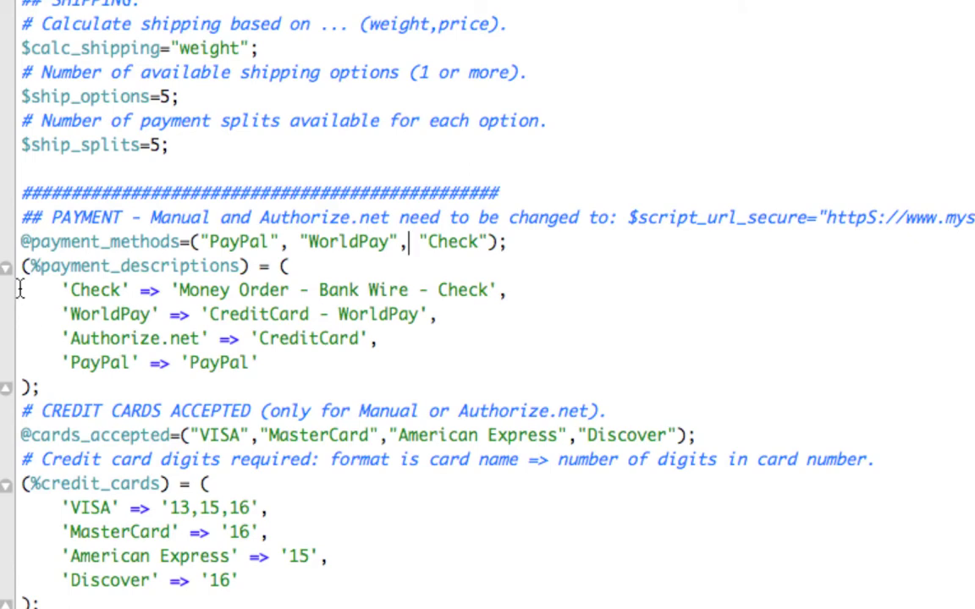
left_click_drag(18, 290, 150, 290)
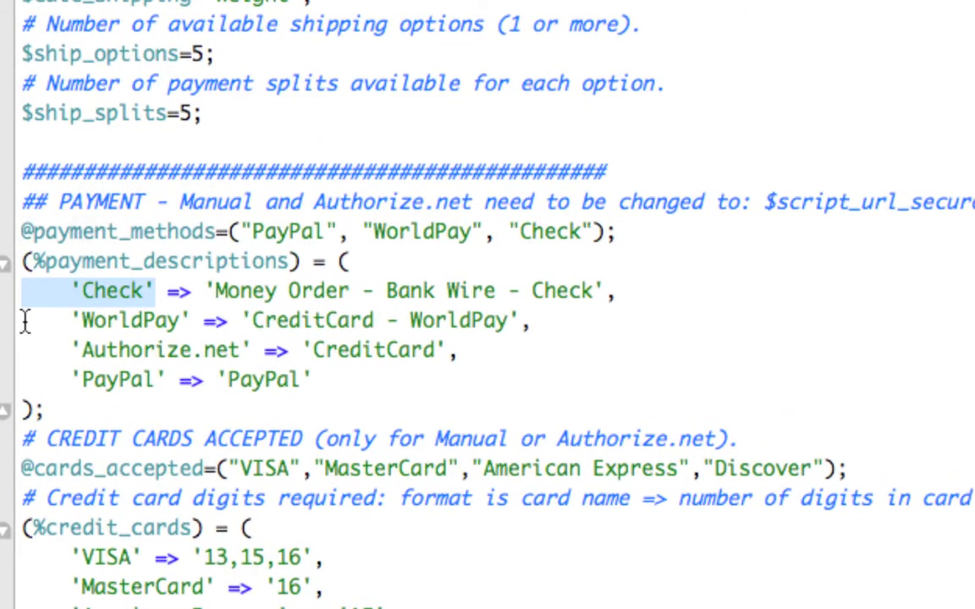
left_click_drag(25, 321, 152, 321)
left_click_drag(28, 350, 239, 349)
left_click_drag(26, 377, 140, 380)
left_click(327, 380)
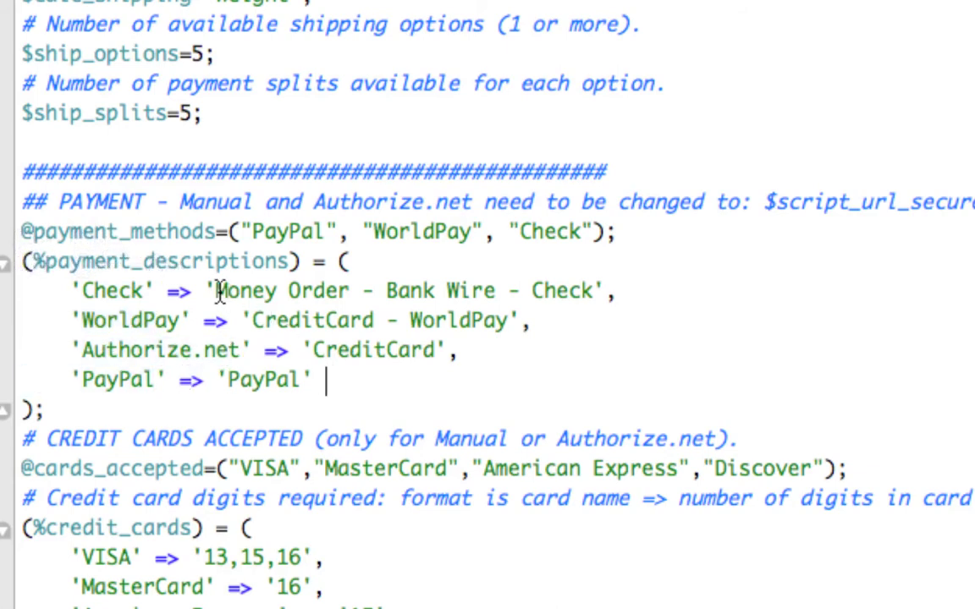
left_click_drag(213, 291, 594, 290)
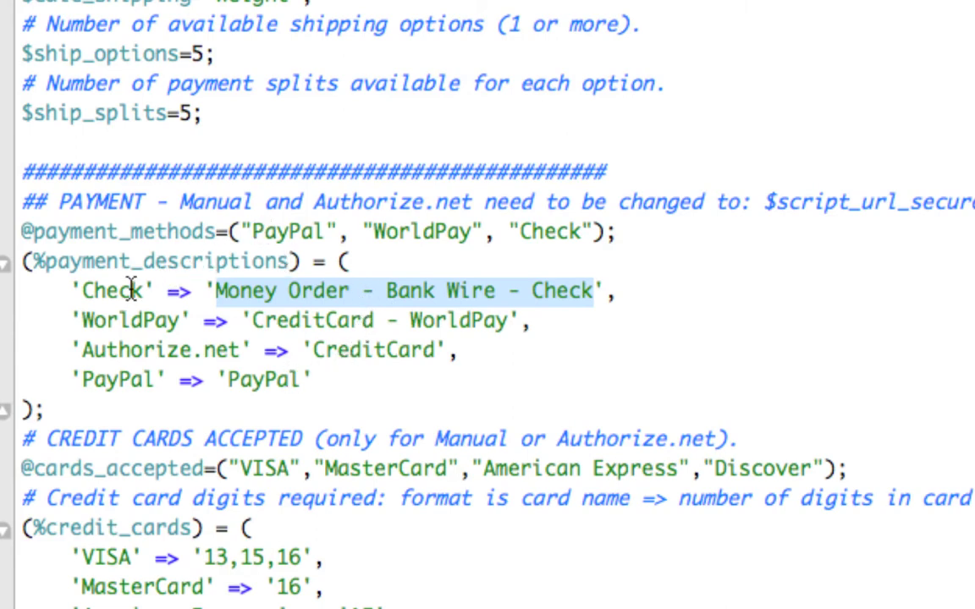
double_click(265, 225)
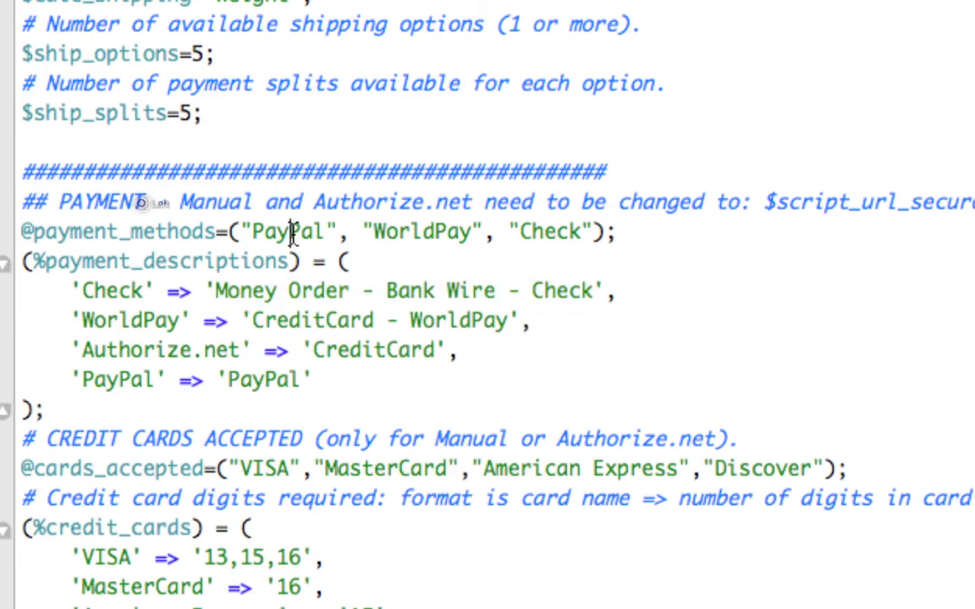
double_click(106, 380)
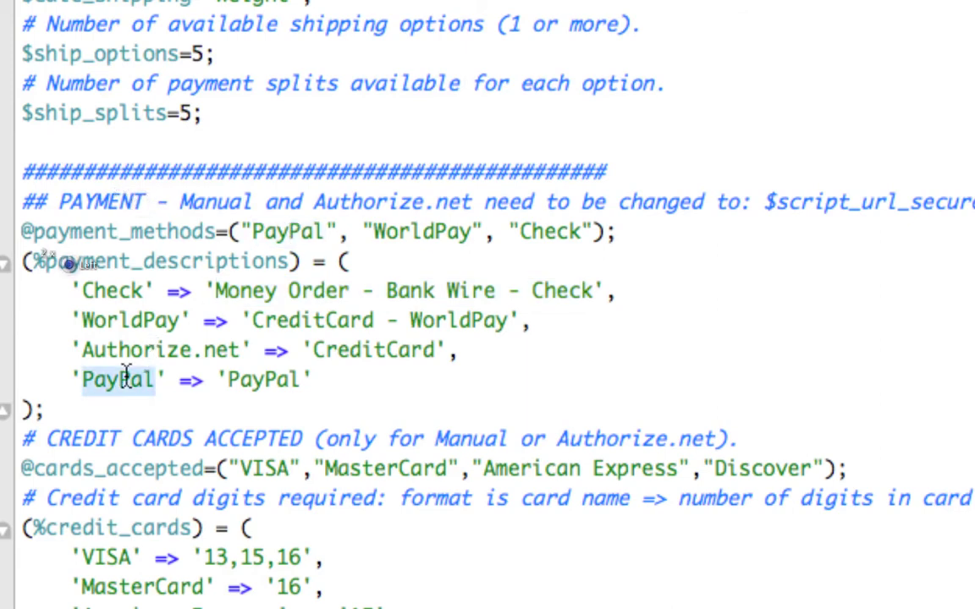
double_click(414, 227)
left_click(158, 320)
double_click(157, 320)
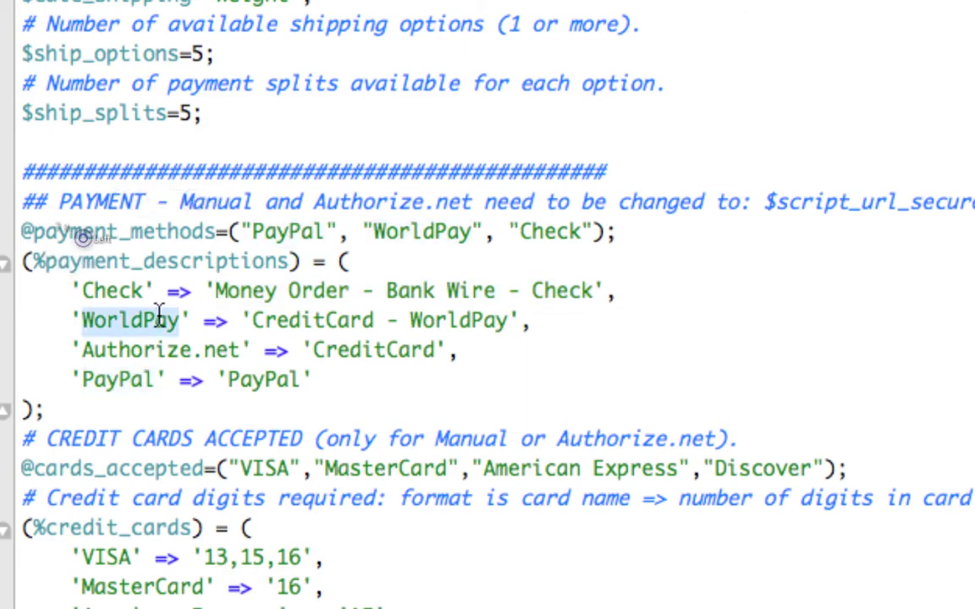
left_click_drag(386, 290, 496, 289)
double_click(120, 290)
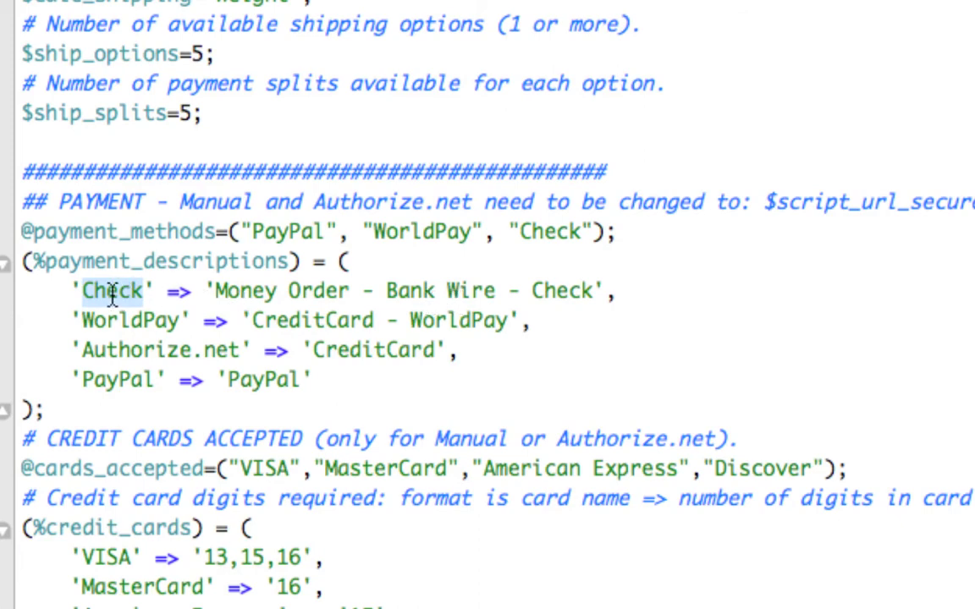
left_click(216, 292)
left_click_drag(215, 292, 598, 292)
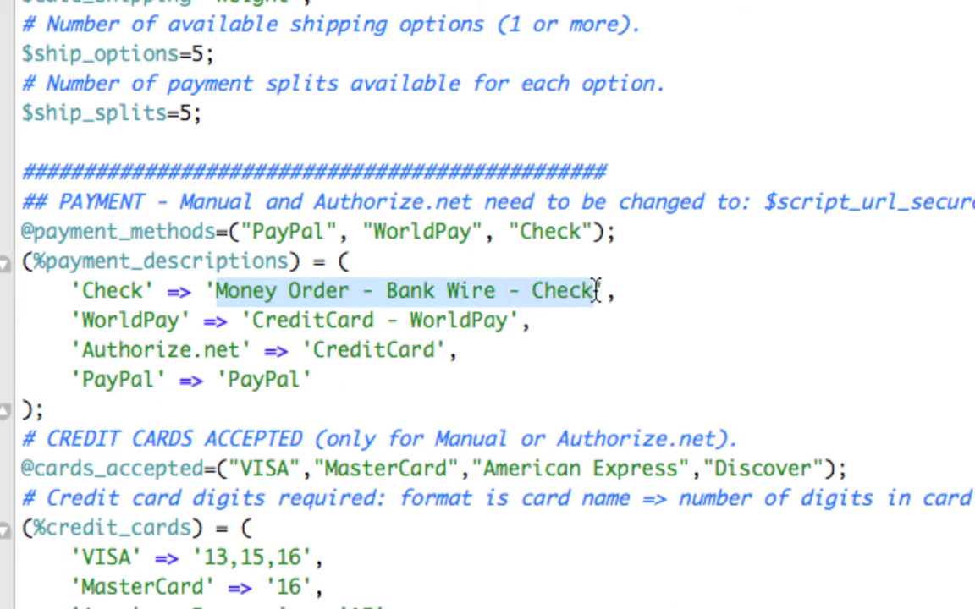
left_click(536, 321)
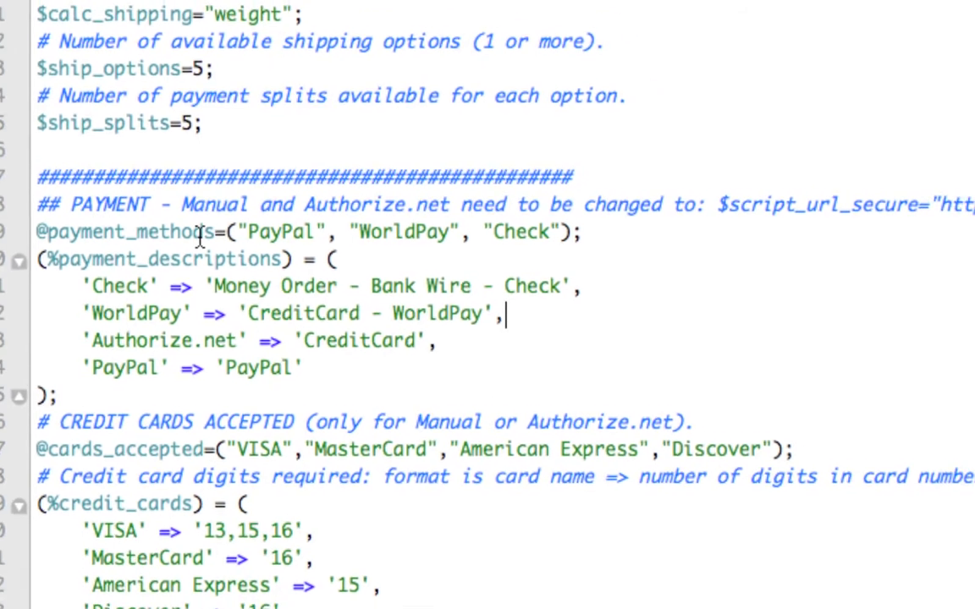
scroll(227, 256, "down", 5)
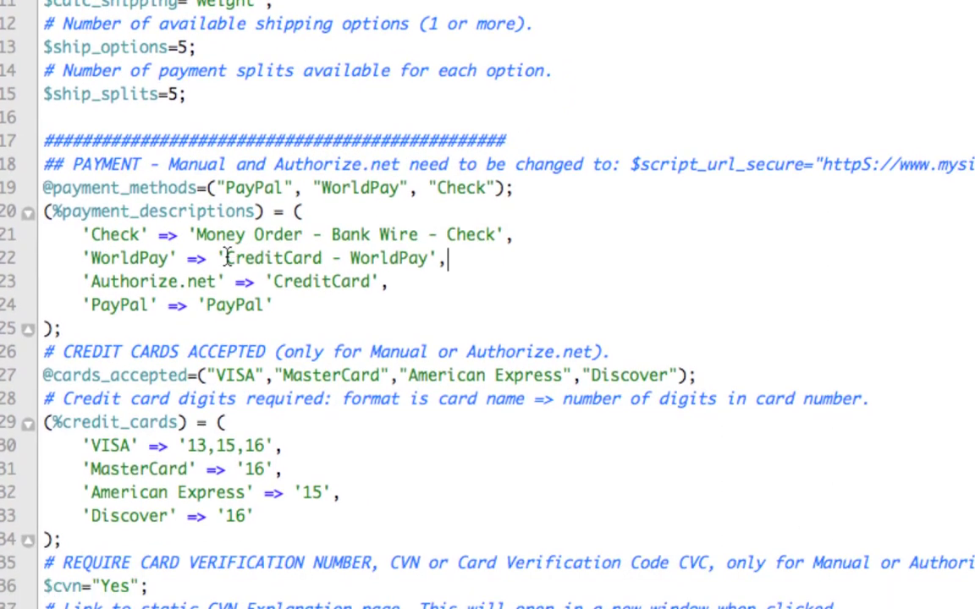
scroll(224, 260, "down", 5)
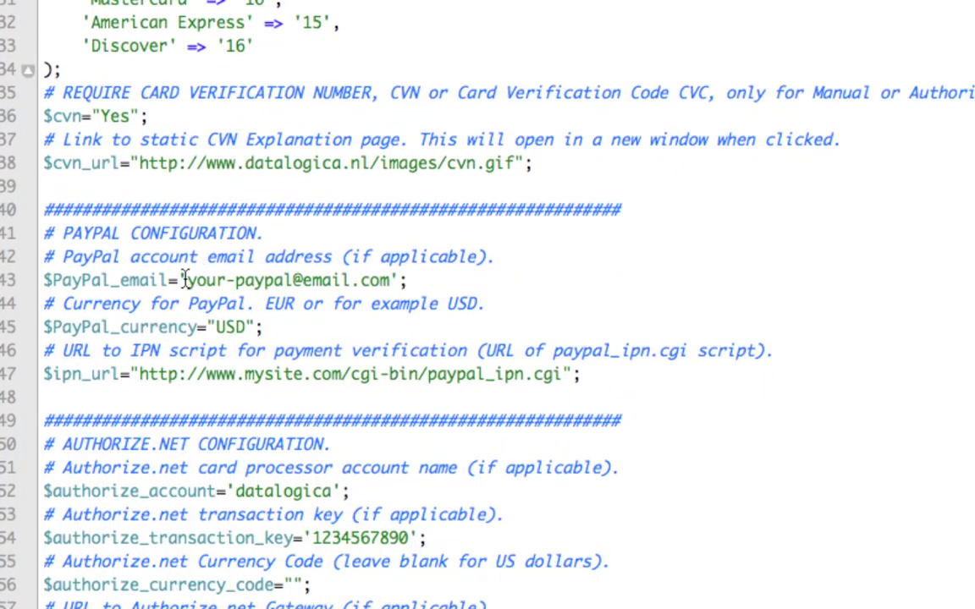
left_click_drag(190, 279, 387, 279)
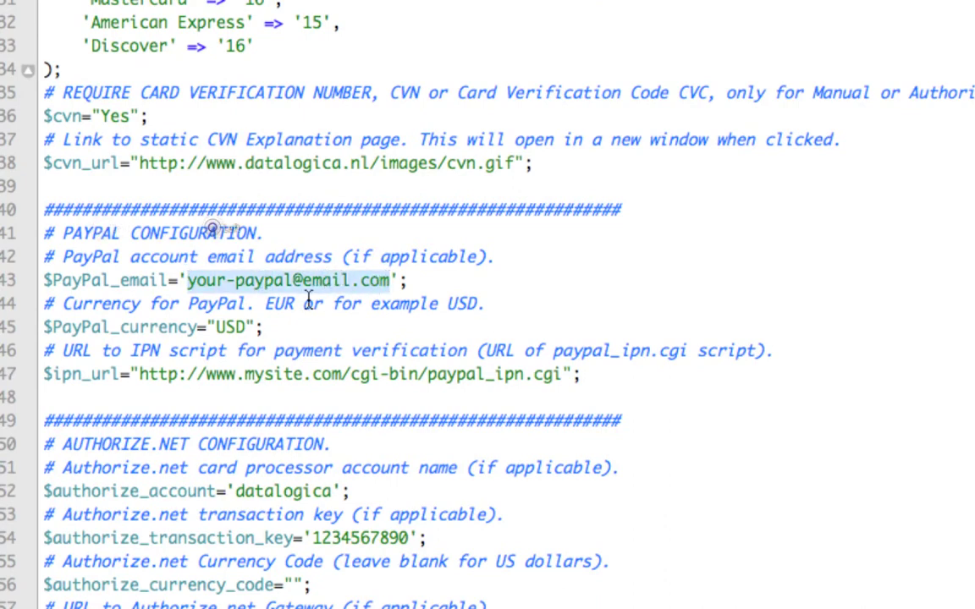
scroll(279, 279, "down", 1)
double_click(230, 285)
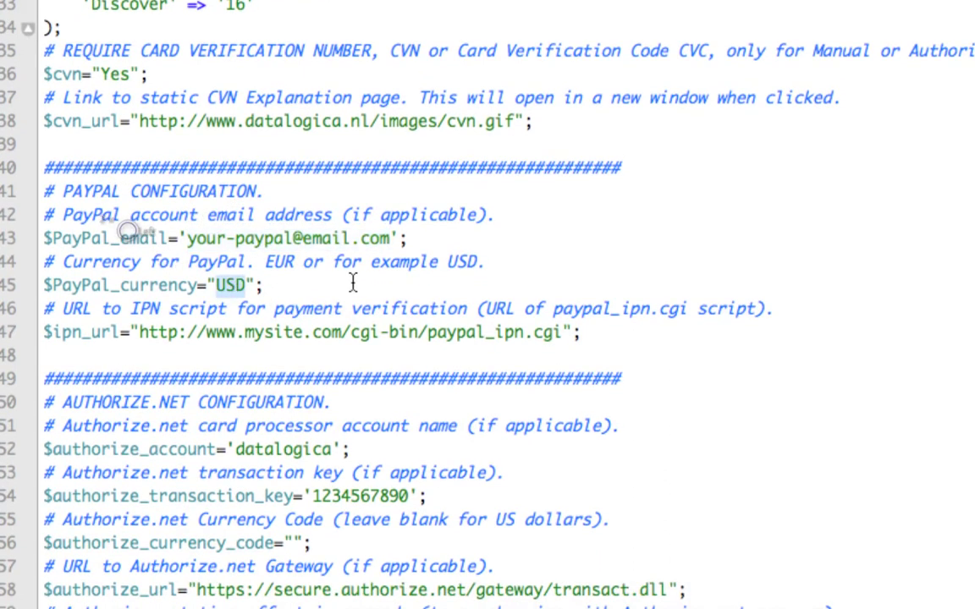
type("E")
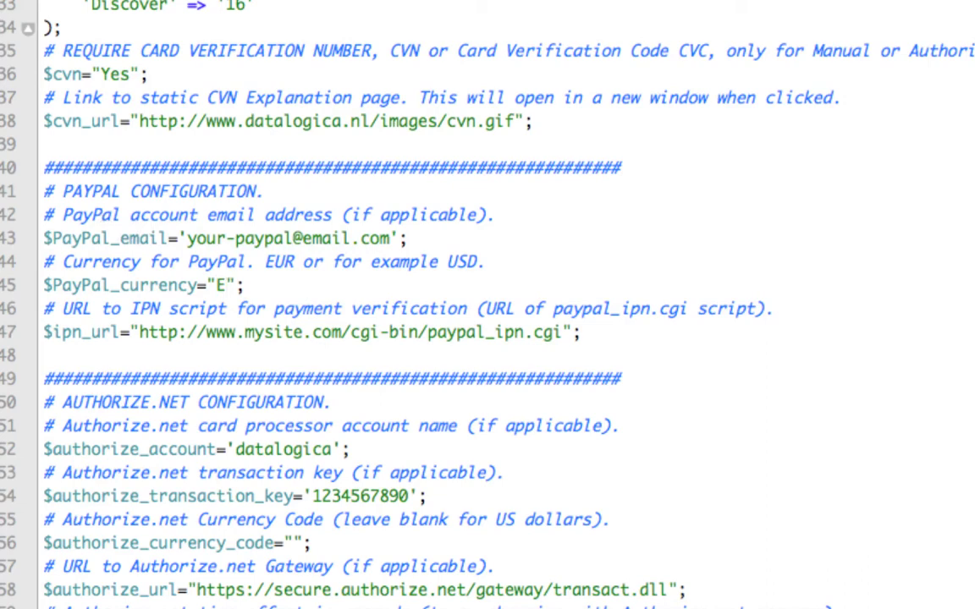
type("UR")
key("BackSpace")
key("BackSpace")
key("BackSpace")
type("GBP")
key("BackSpace")
key("BackSpace")
key("BackSpace")
type("EU")
key("BackSpace")
key("BackSpace")
type("USD")
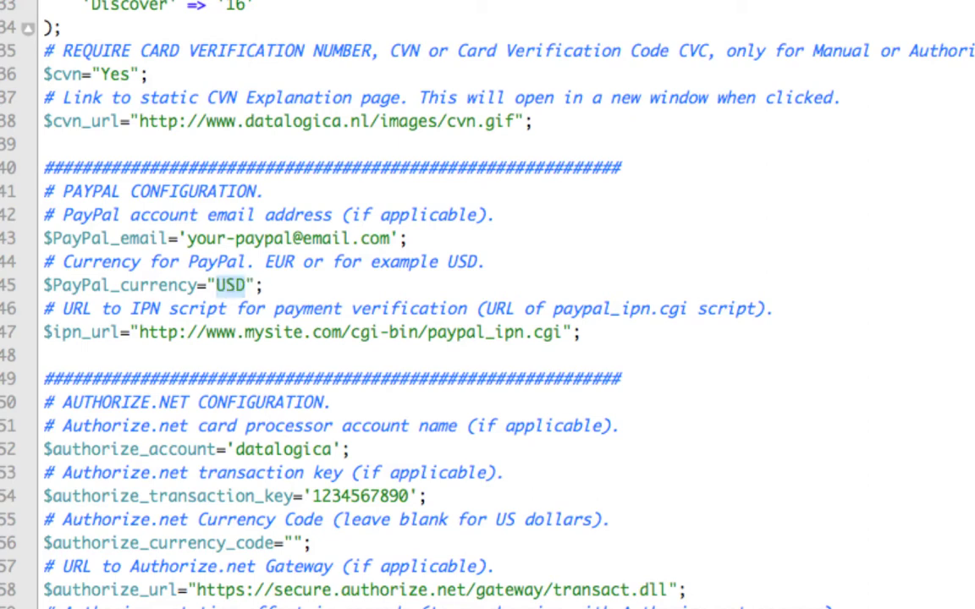
scroll(353, 283, "down", 5)
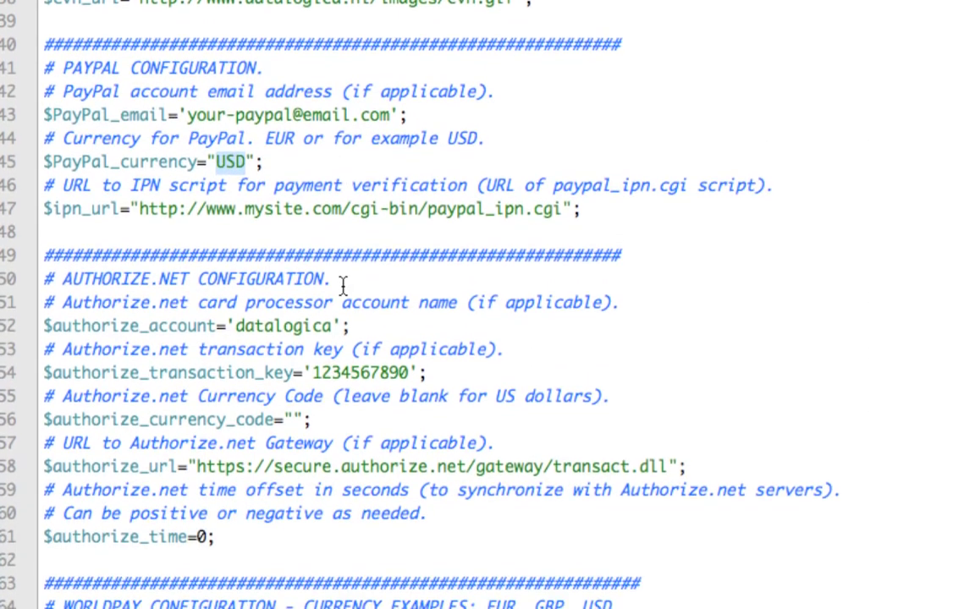
scroll(342, 290, "down", 5)
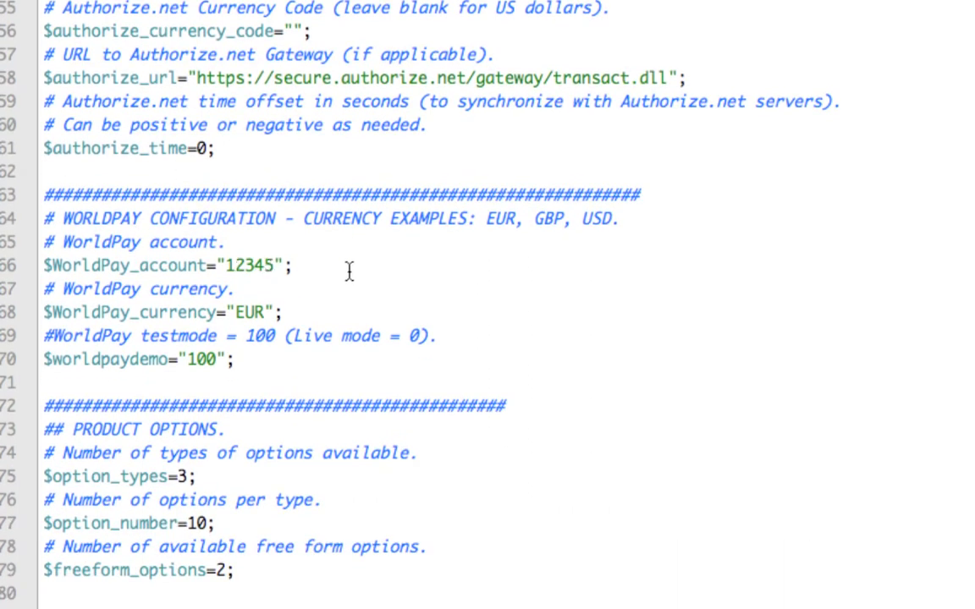
scroll(347, 271, "down", 1)
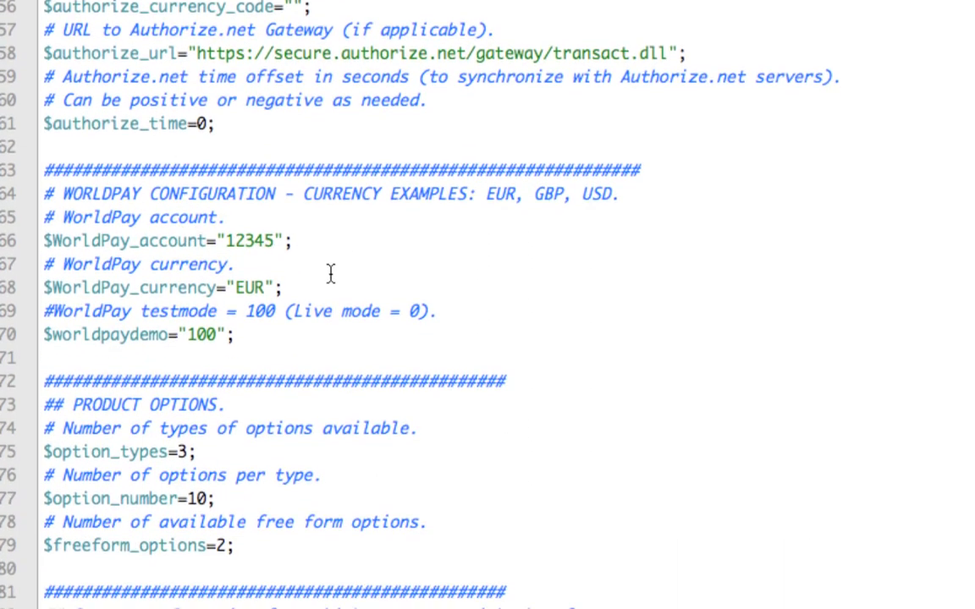
double_click(250, 240)
double_click(201, 335)
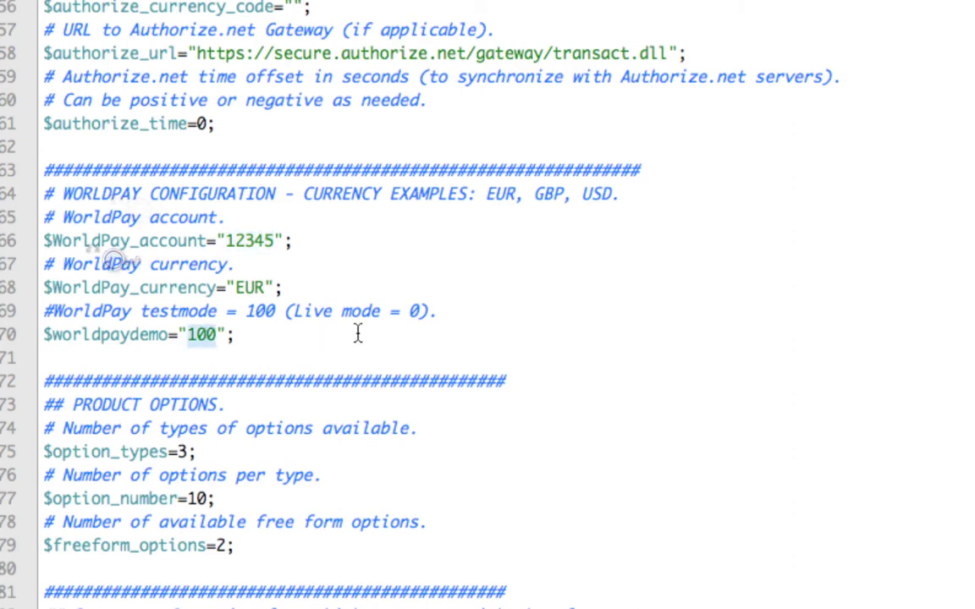
left_click_drag(286, 311, 468, 312)
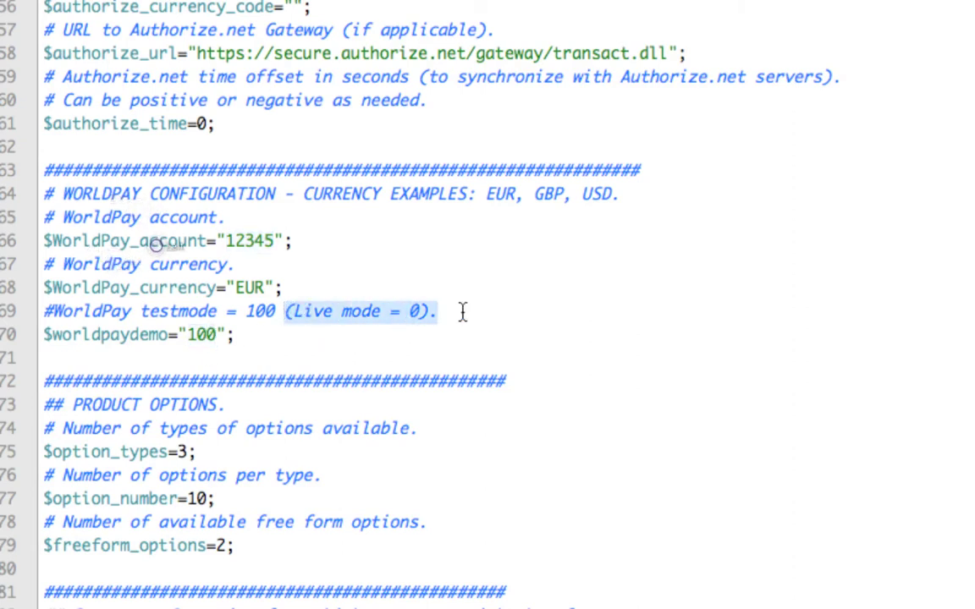
left_click(468, 311)
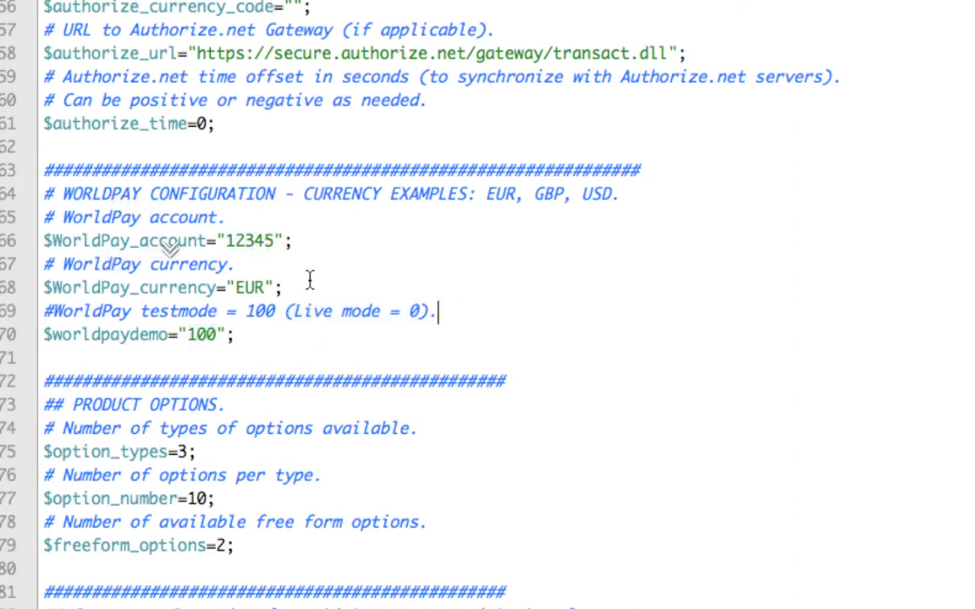
scroll(310, 279, "down", 5)
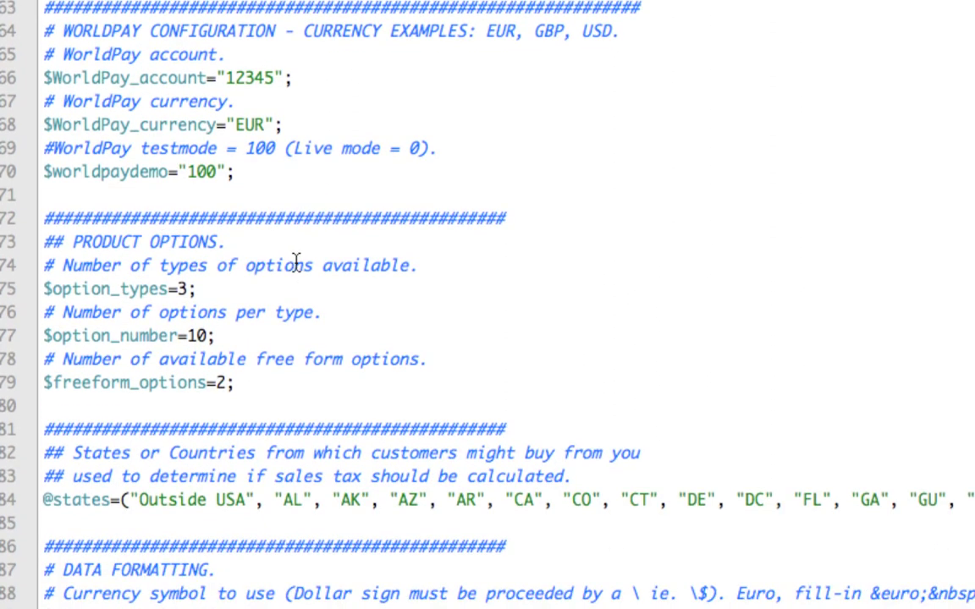
scroll(287, 261, "down", 1)
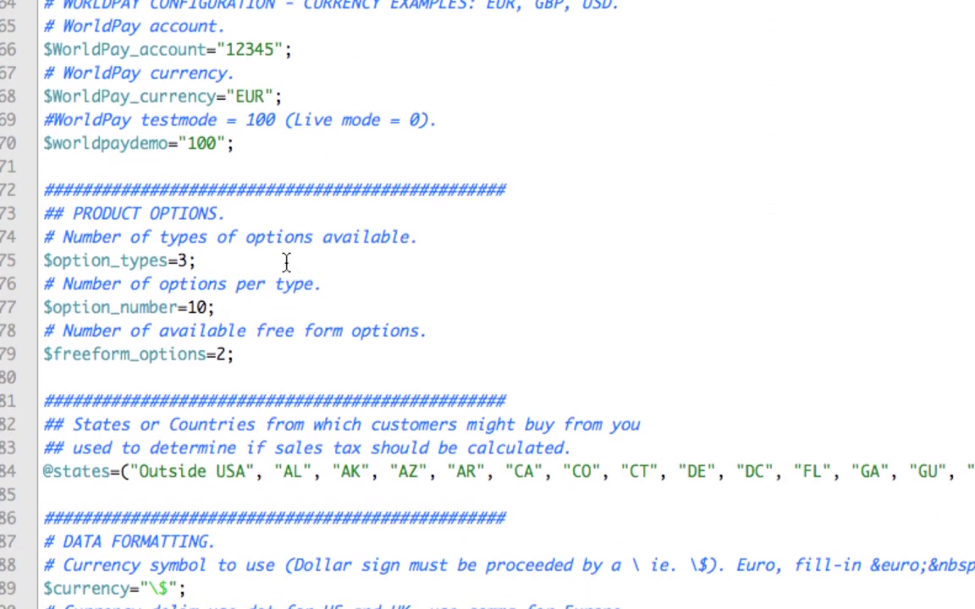
scroll(227, 264, "down", 2)
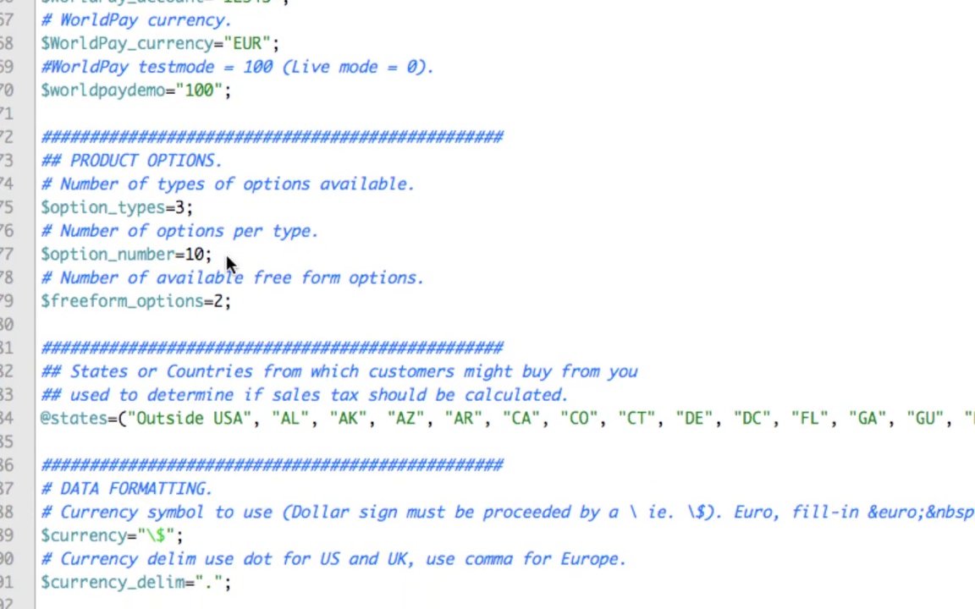
double_click(178, 207)
left_click_drag(182, 254, 207, 254)
scroll(269, 256, "down", 5)
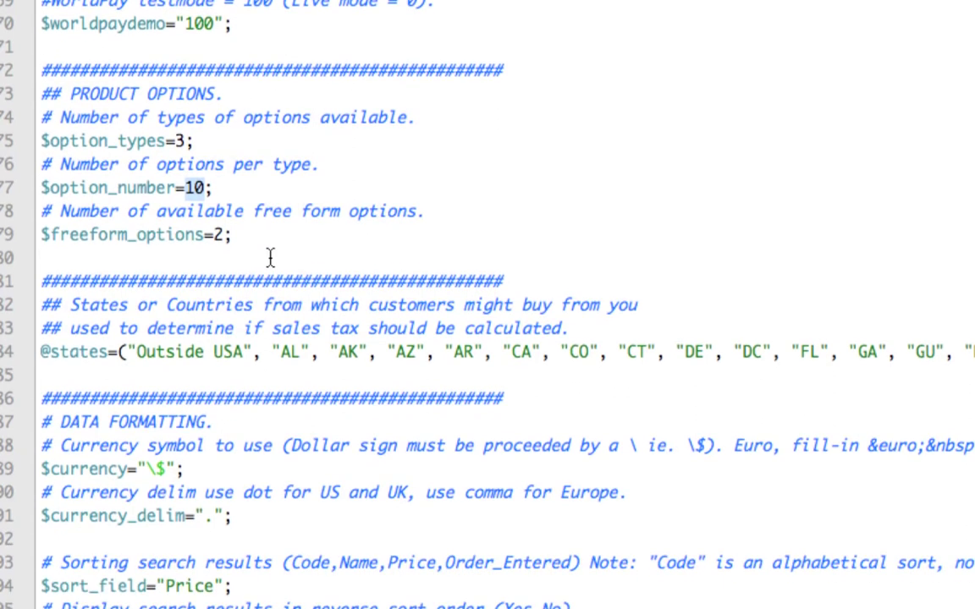
scroll(269, 256, "down", 2)
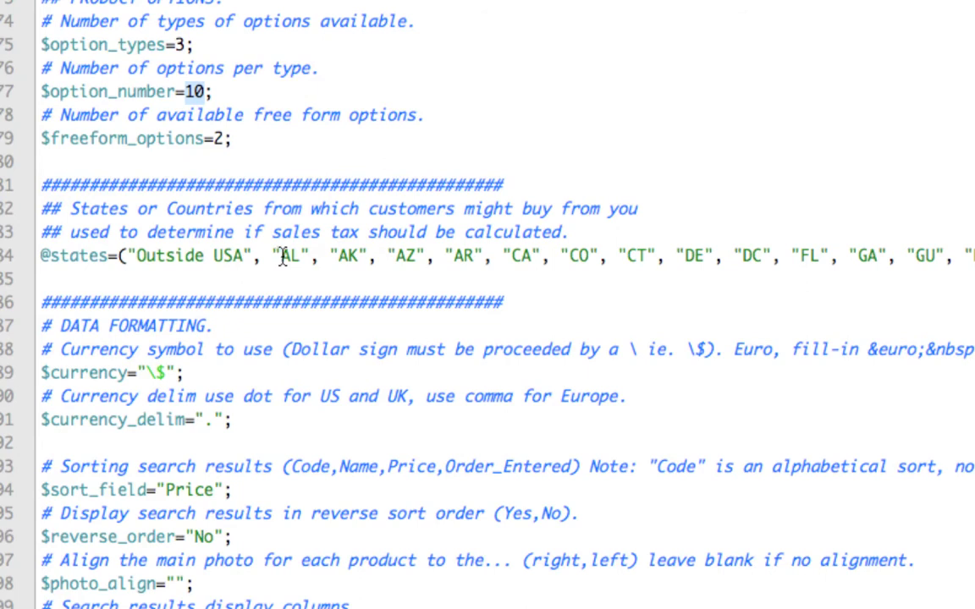
Overwrite the state codes AL, AK and AZ with NL, DE and FR
double_click(286, 256)
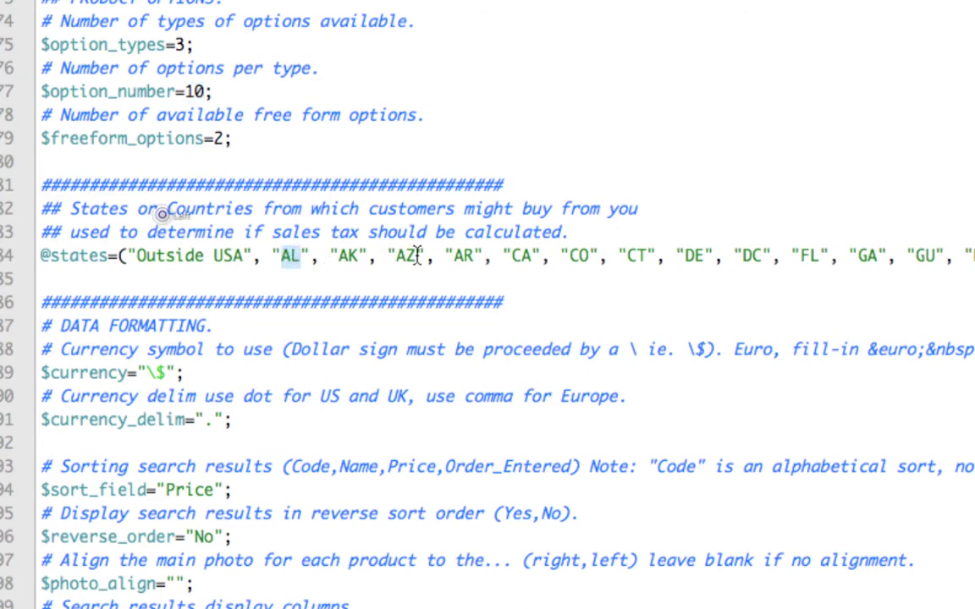
type("NL")
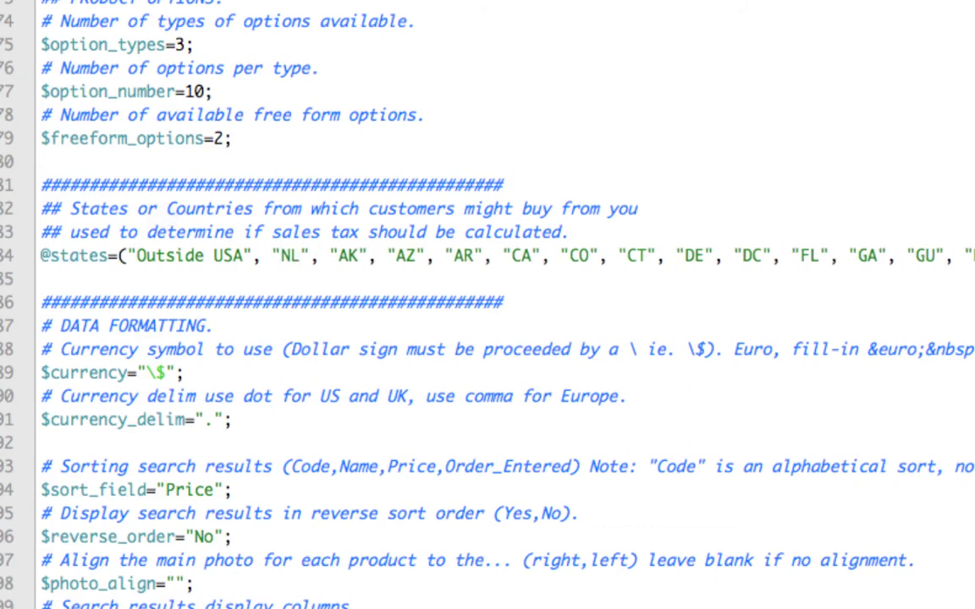
double_click(348, 256)
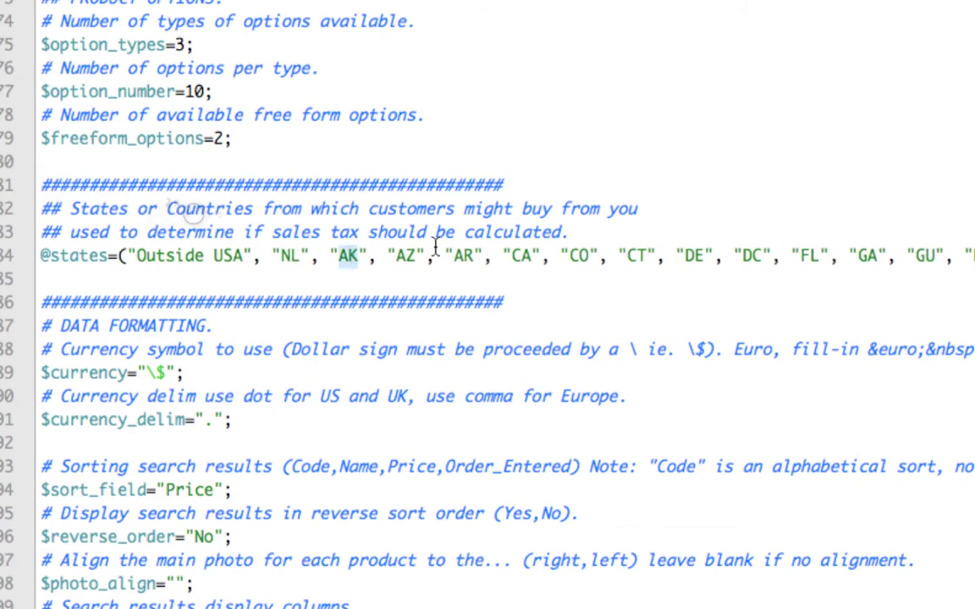
type("DE")
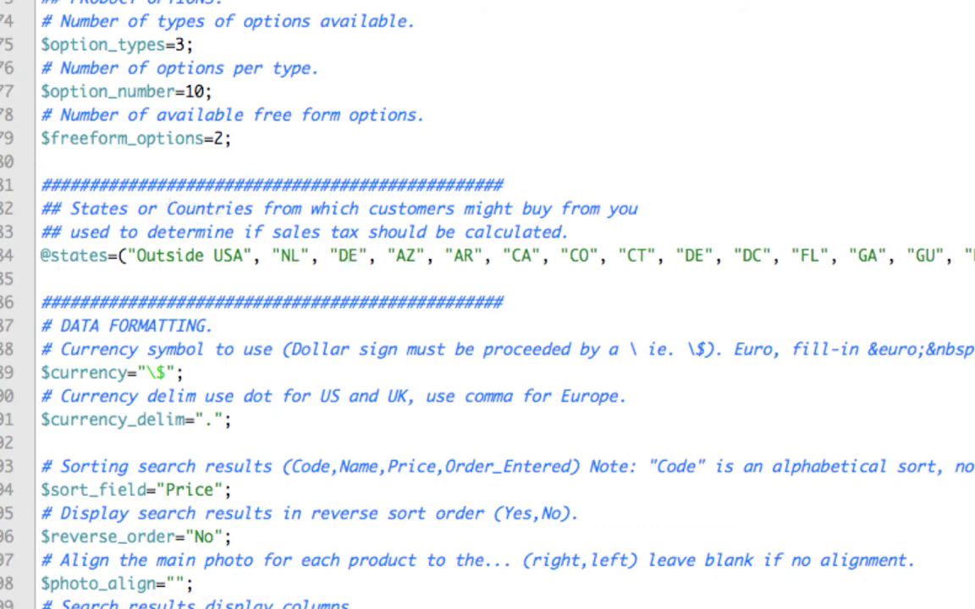
double_click(409, 256)
type("FR")
Overwrite AR, CA and CO with CH, SE and BE, then check the 'Outside USA' entry
double_click(462, 256)
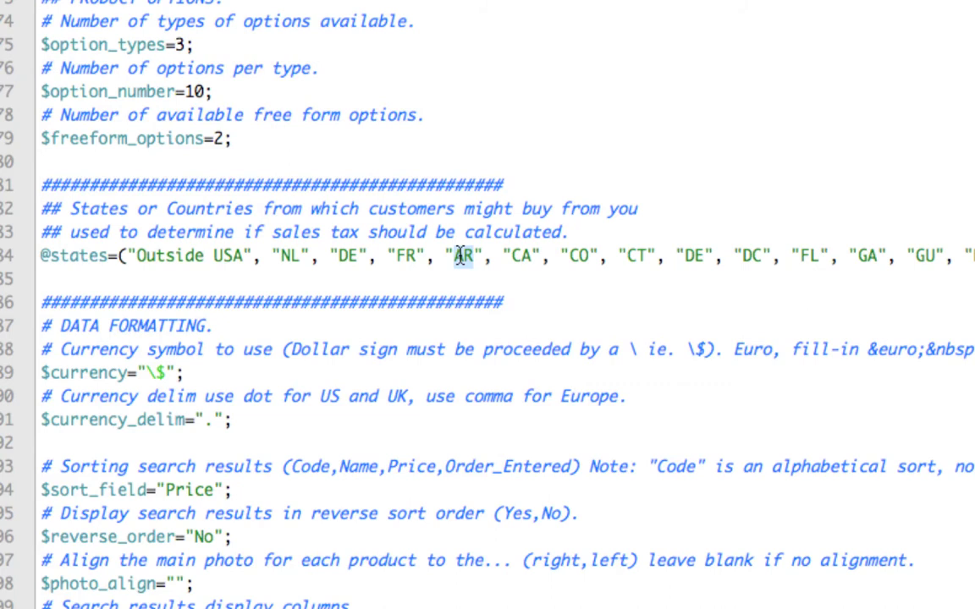
type("CH")
double_click(511, 256)
type("SE")
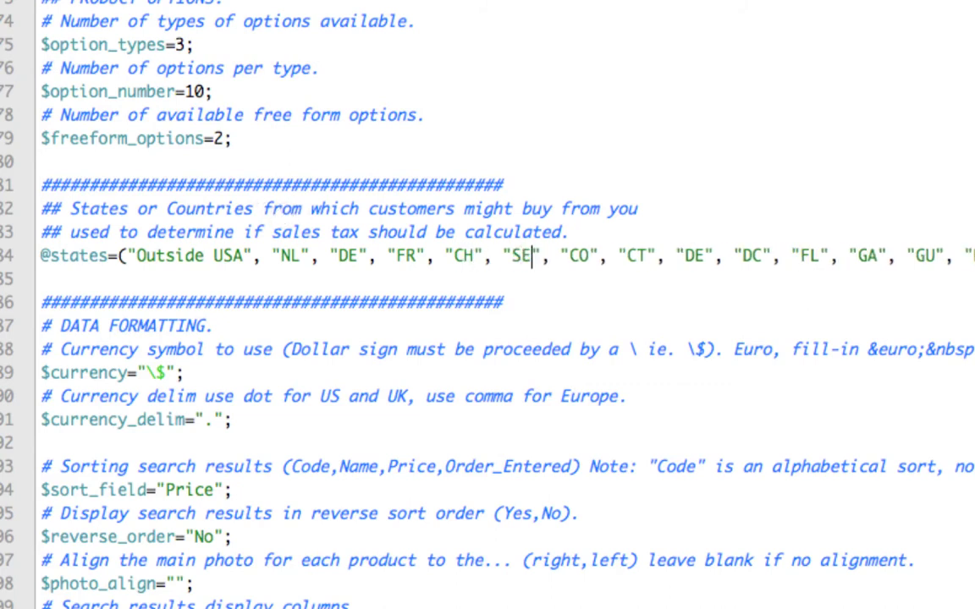
double_click(578, 256)
type("BE")
left_click_drag(136, 256, 214, 256)
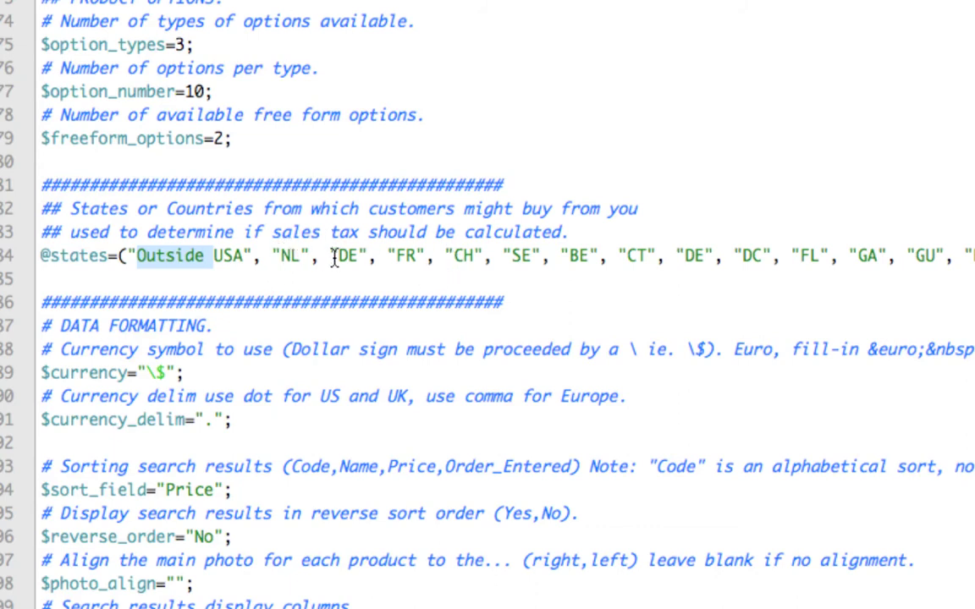
left_click_drag(137, 256, 230, 256)
double_click(227, 256)
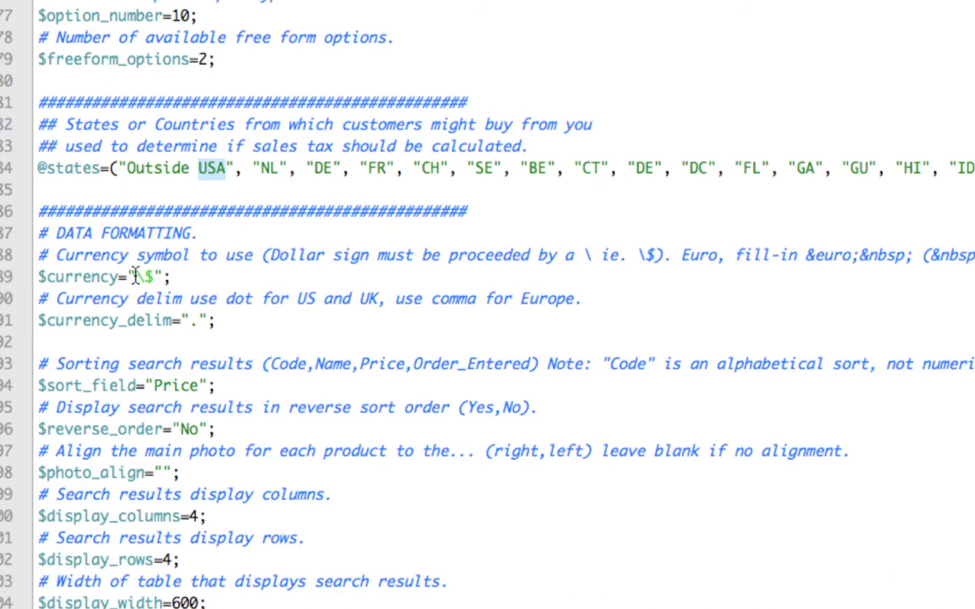
Set $currency to "&euro;&nbsp;" using the euro entity suggested in the comment
left_click_drag(137, 276, 153, 277)
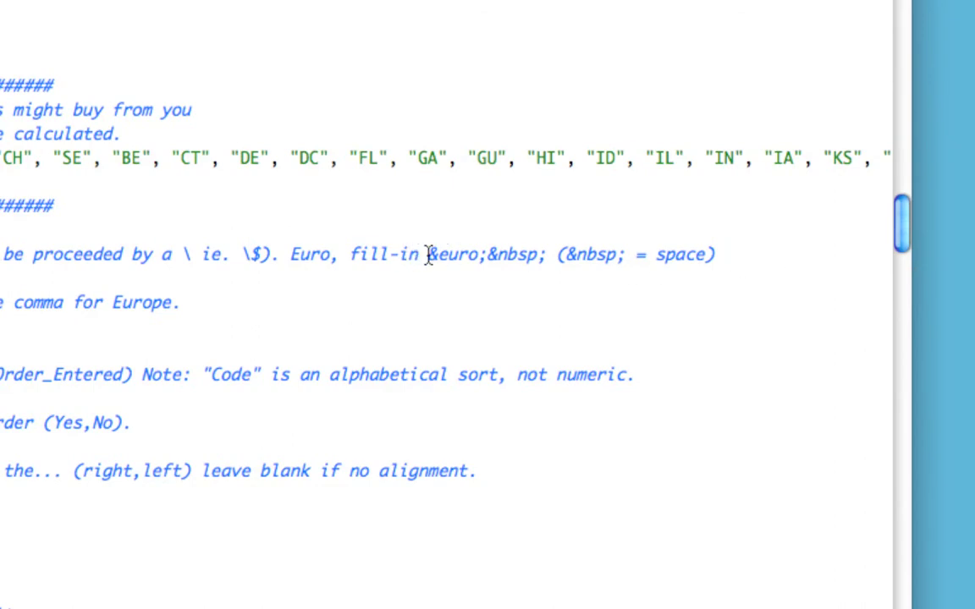
left_click_drag(430, 255, 547, 255)
key("super+c")
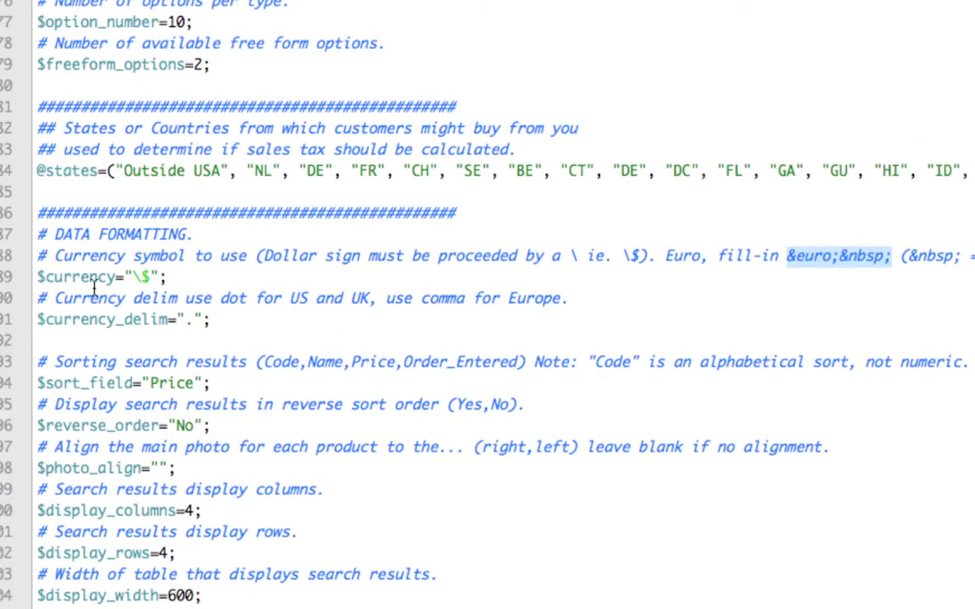
left_click_drag(133, 277, 235, 277)
key("super+v")
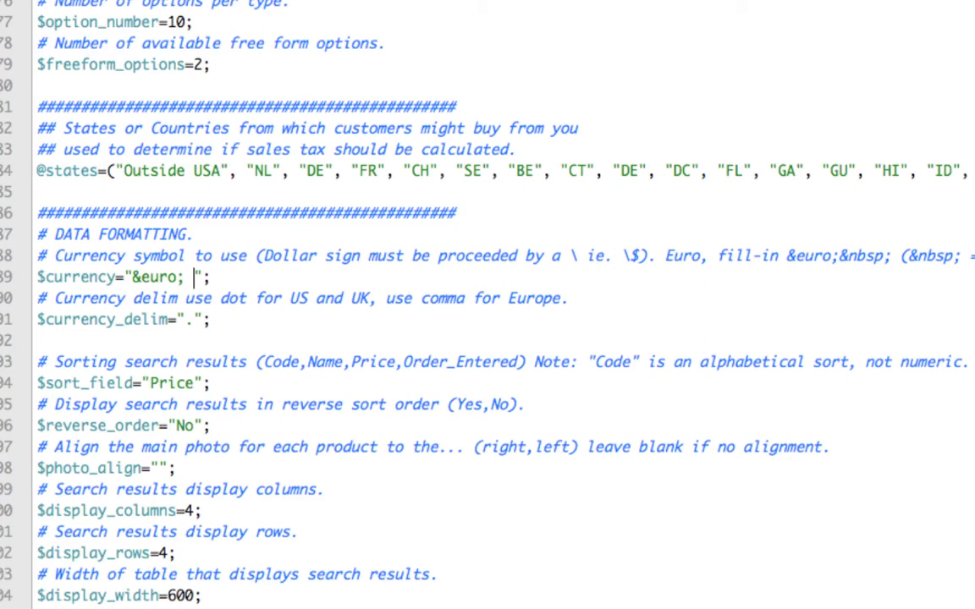
key("super+z")
left_click(256, 277)
Change $currency_delim from a dot to a comma
double_click(187, 320)
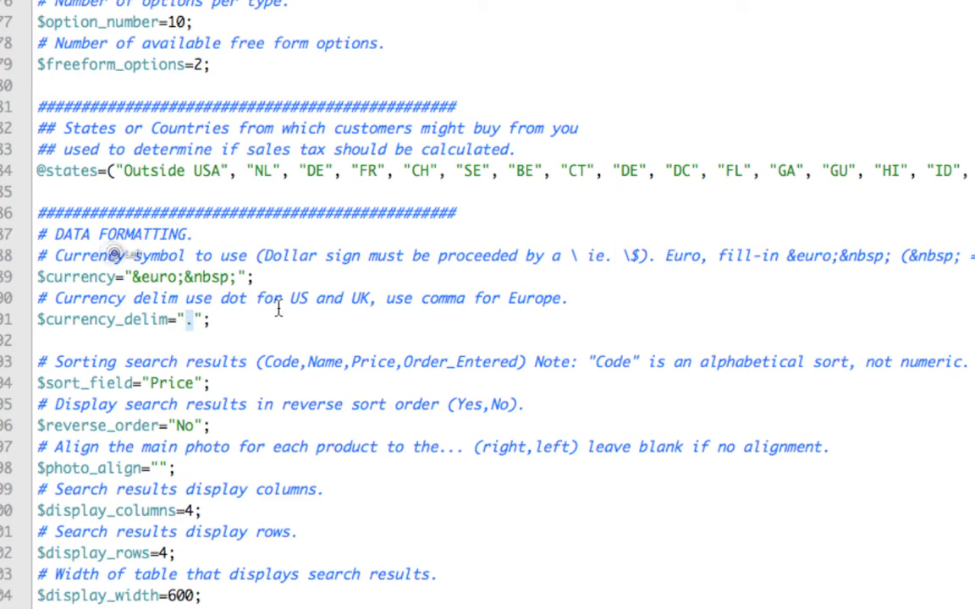
type(",")
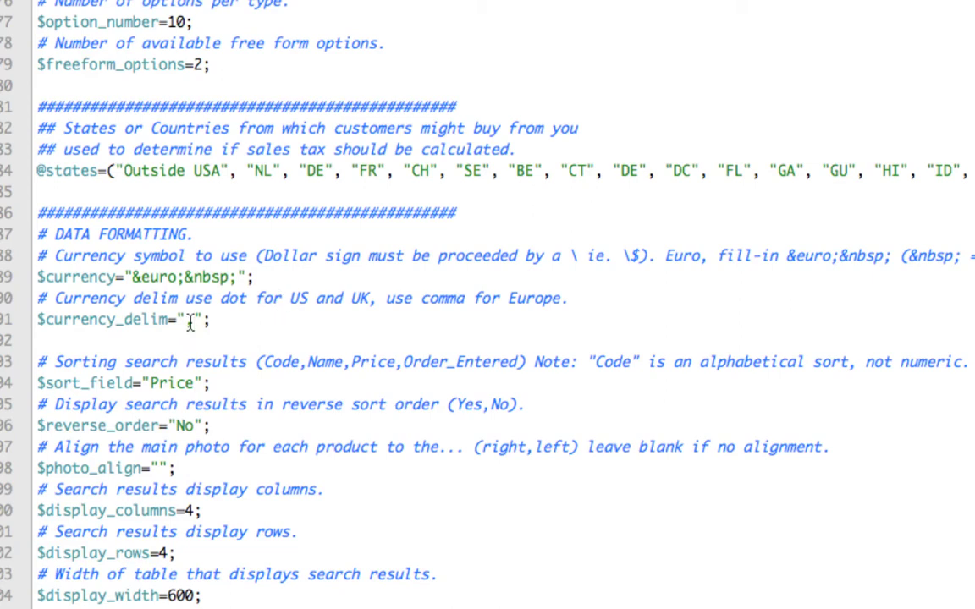
scroll(241, 313, "down", 2)
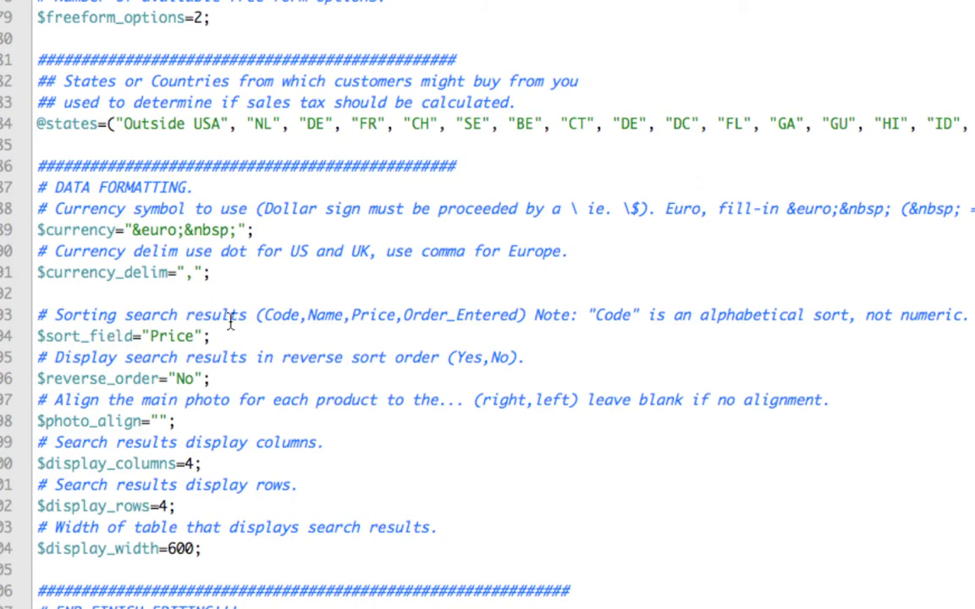
left_click_drag(151, 336, 180, 336)
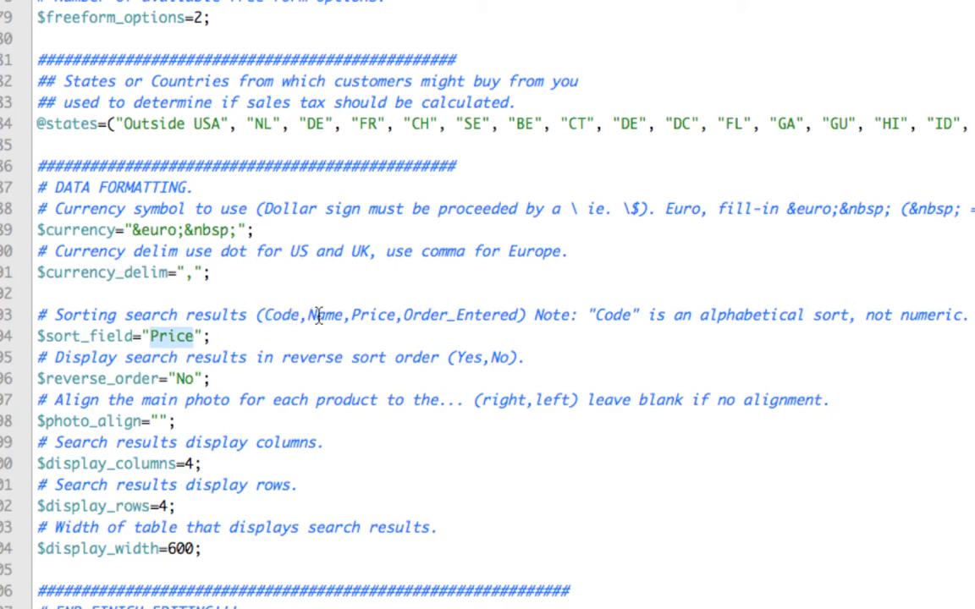
left_click(259, 336)
scroll(135, 272, "down", 3)
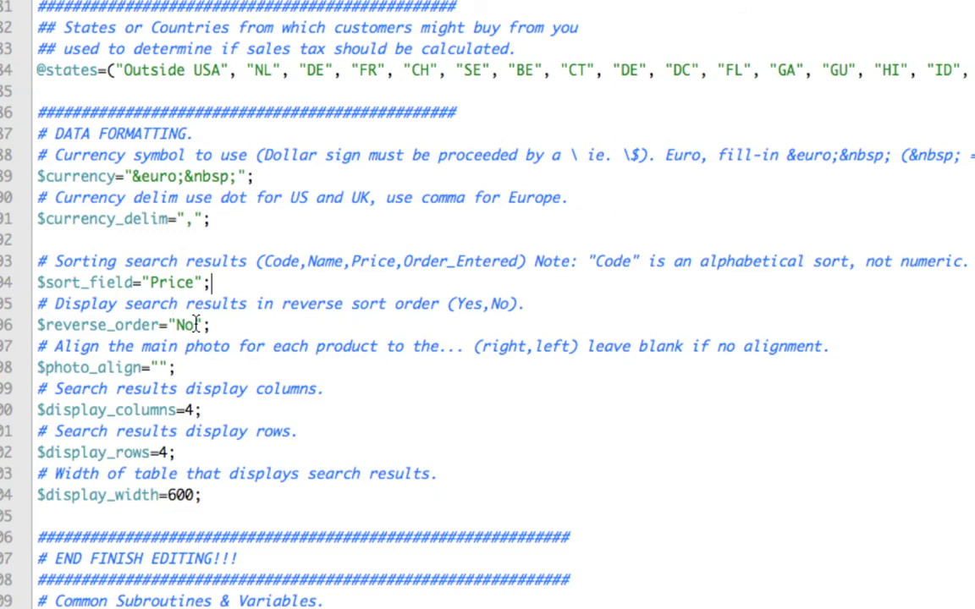
scroll(195, 324, "down", 3)
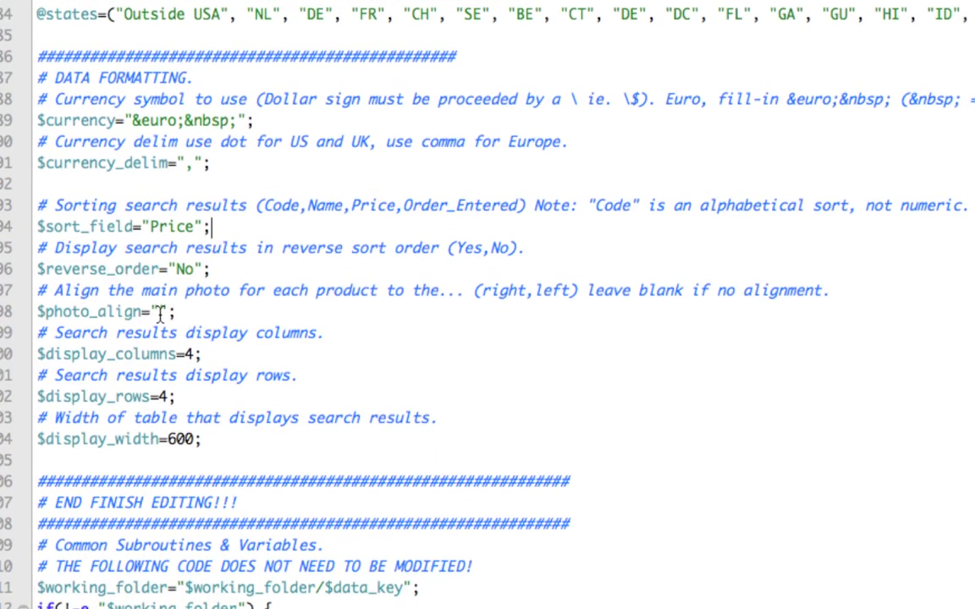
left_click(160, 312)
type("right")
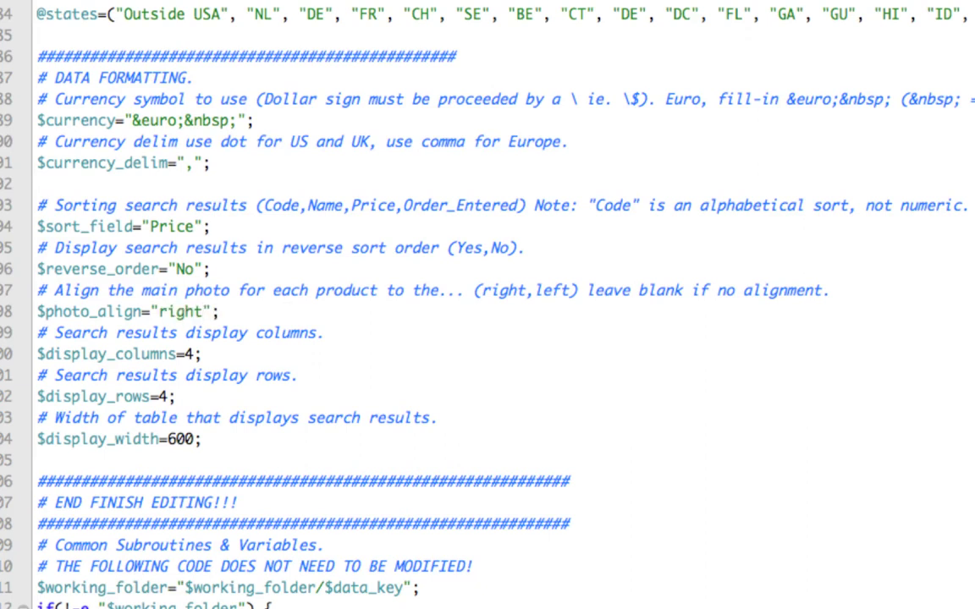
key("BackSpace")
key("BackSpace")
key("BackSpace")
key("BackSpace")
key("BackSpace")
type("left")
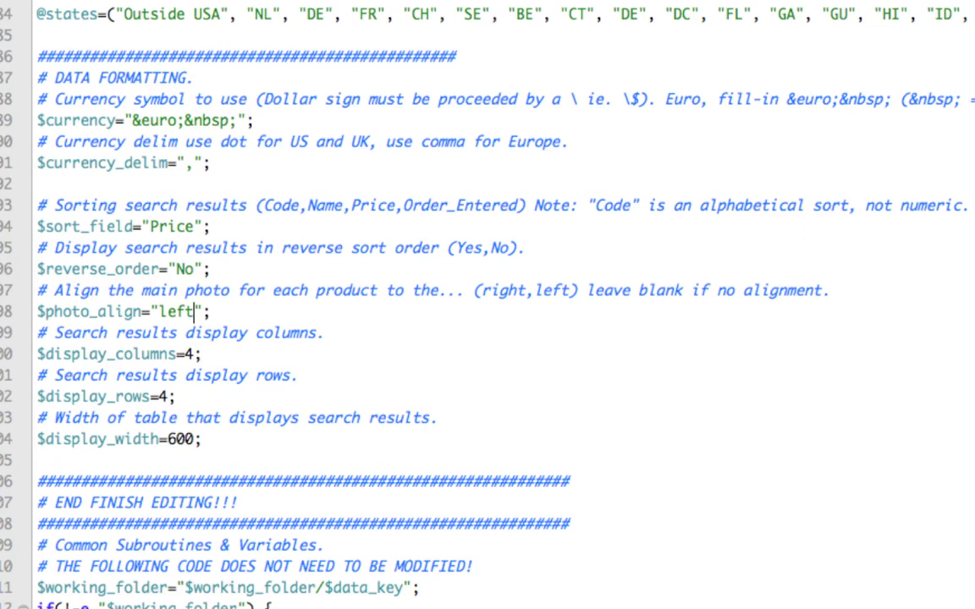
key("BackSpace")
key("BackSpace")
key("BackSpace")
key("BackSpace")
scroll(284, 310, "down", 3)
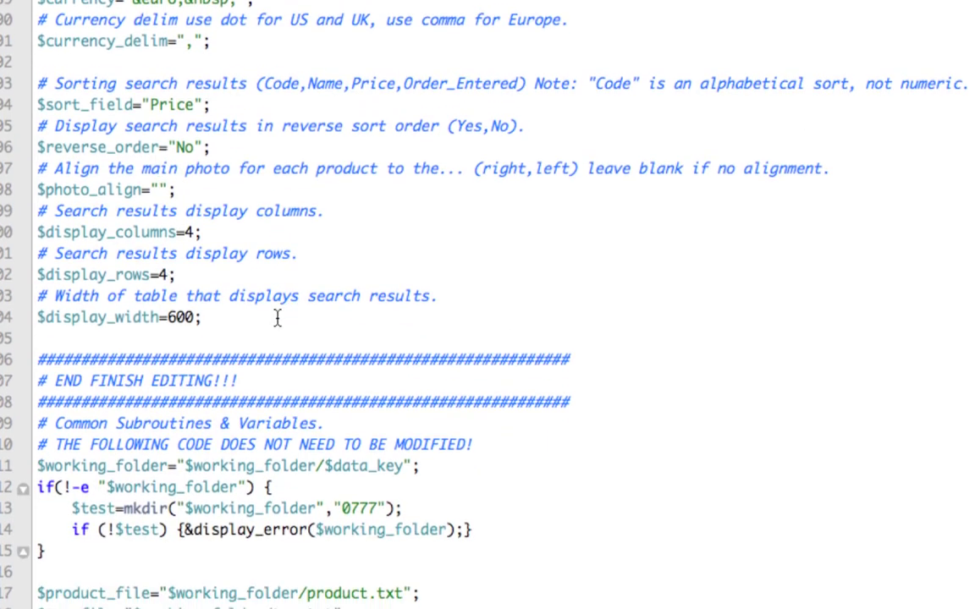
scroll(51, 389, "down", 1)
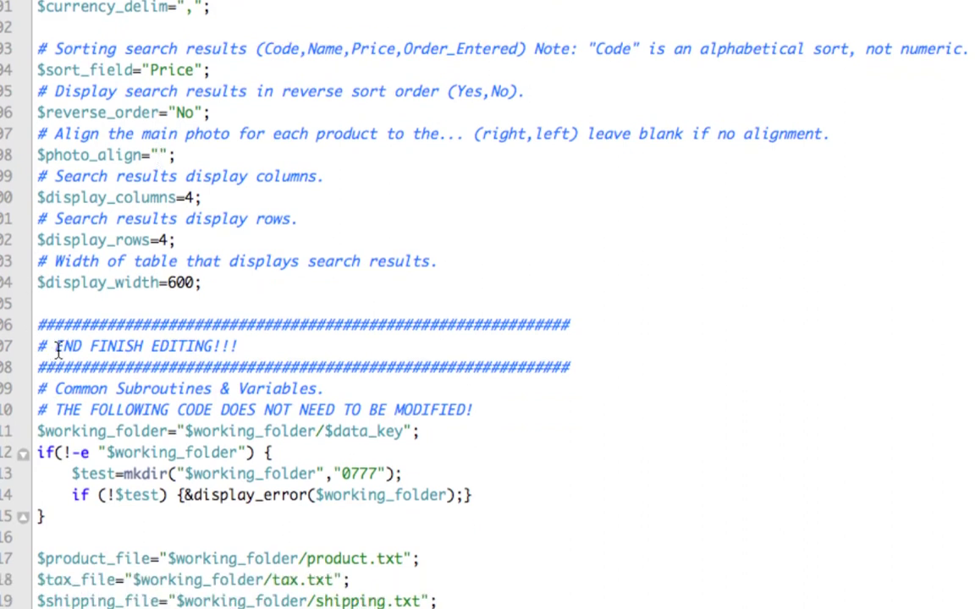
left_click_drag(54, 346, 261, 348)
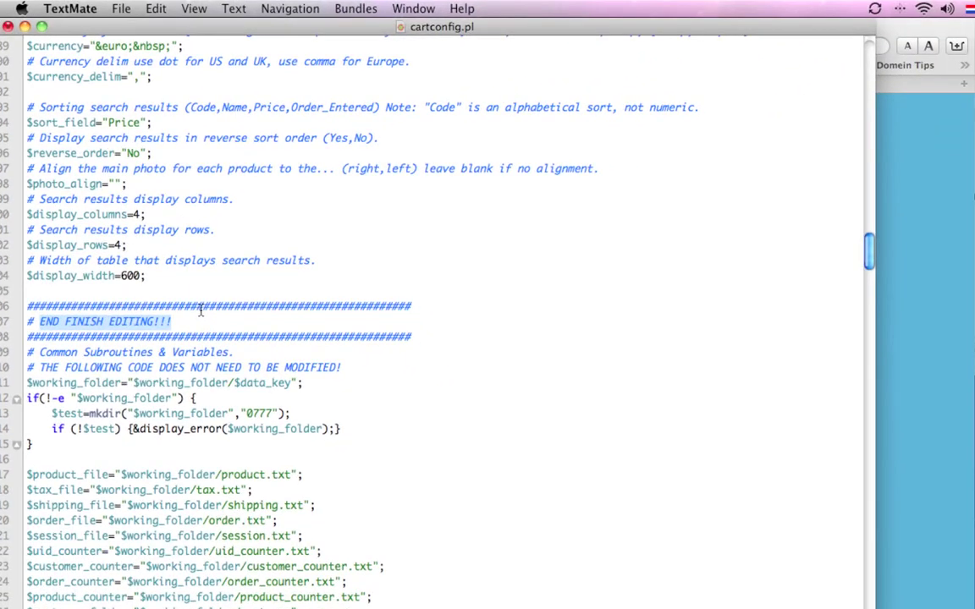
scroll(201, 311, "down", 5)
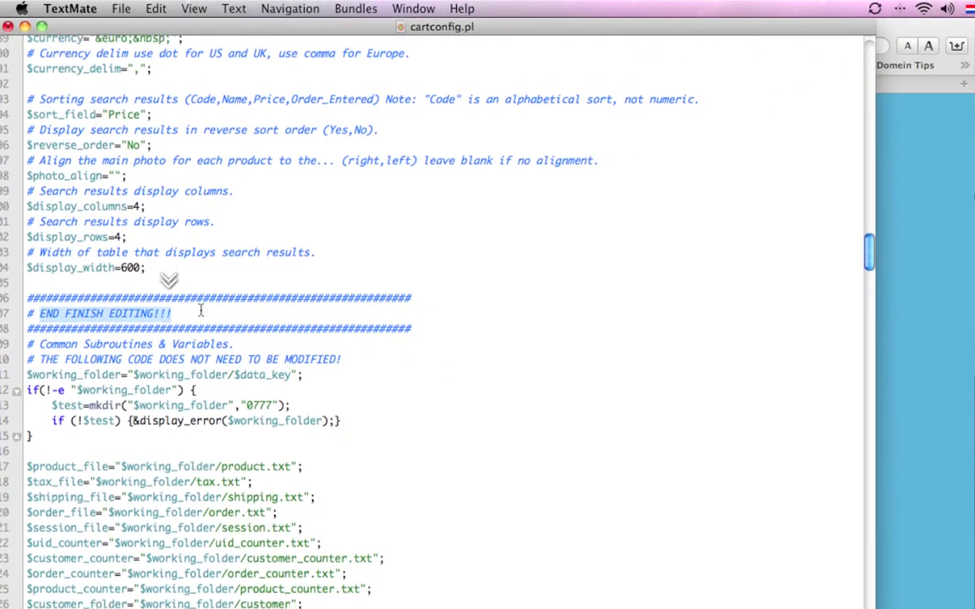
scroll(201, 310, "down", 1)
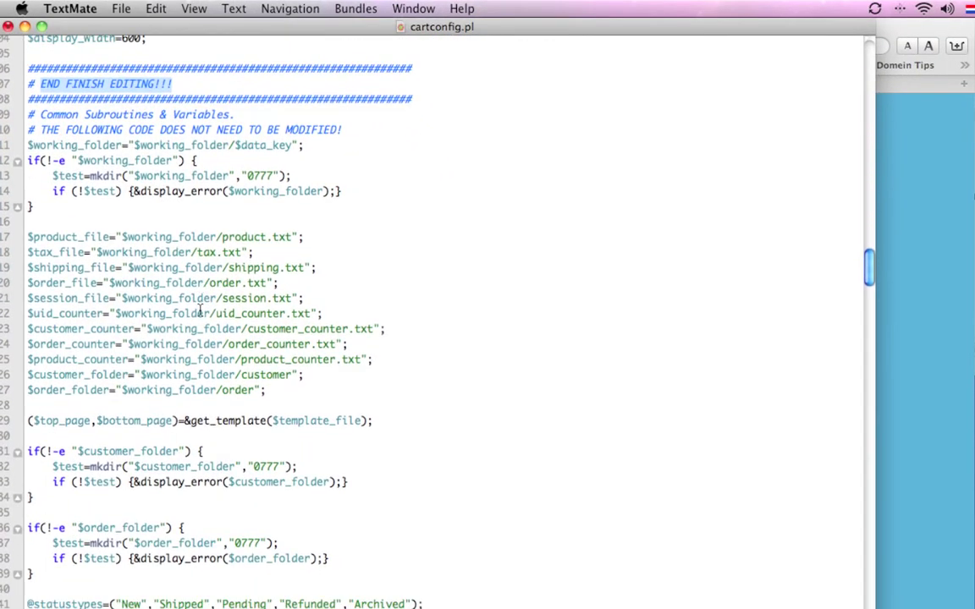
scroll(159, 265, "down", 3)
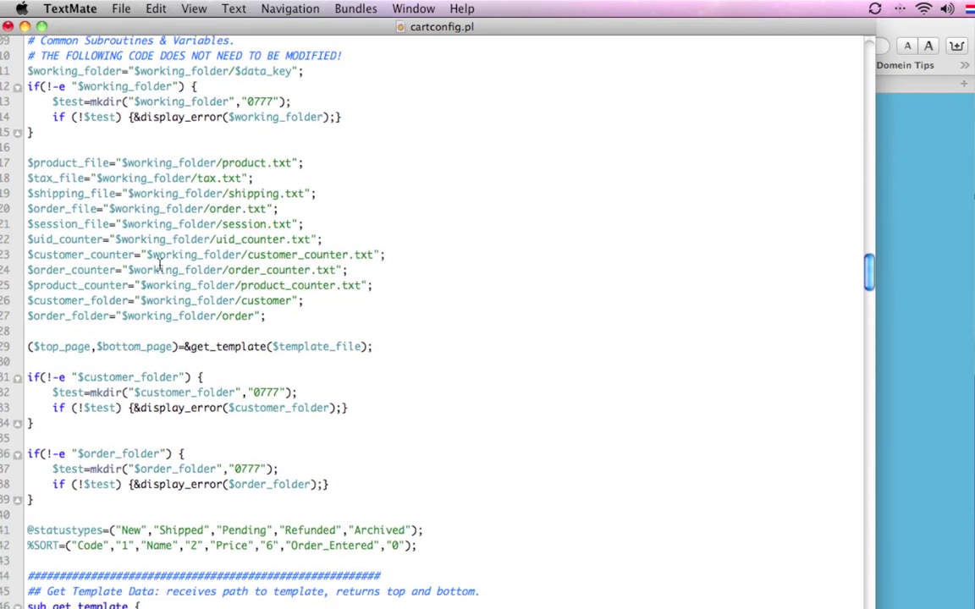
scroll(159, 265, "down", 3)
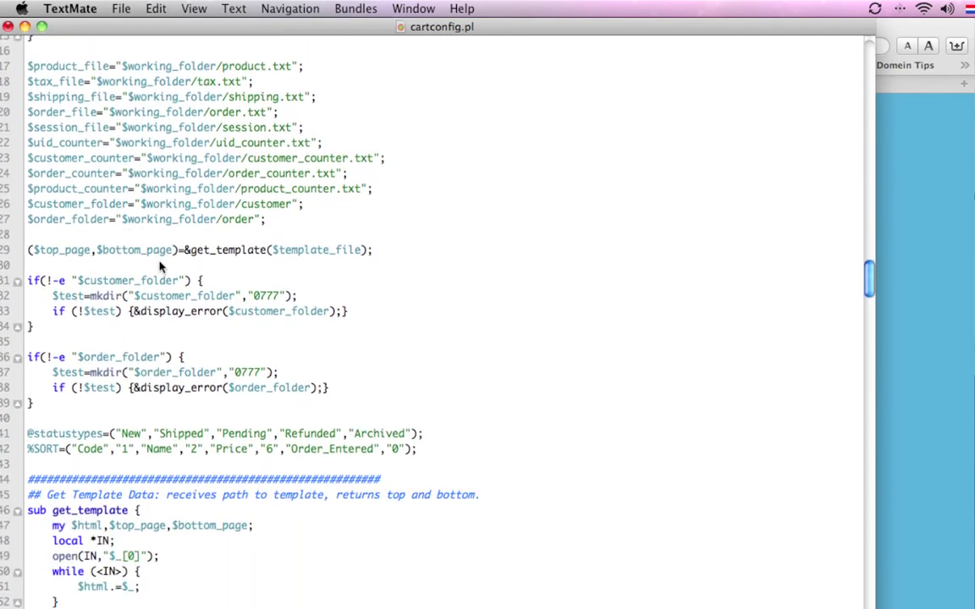
scroll(159, 282, "down", 2)
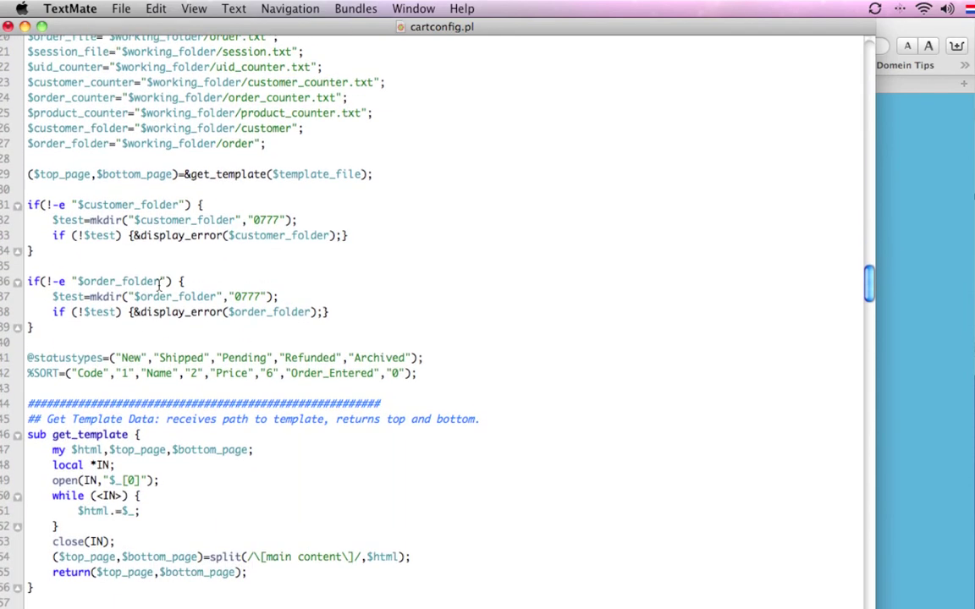
scroll(159, 288, "up", 10)
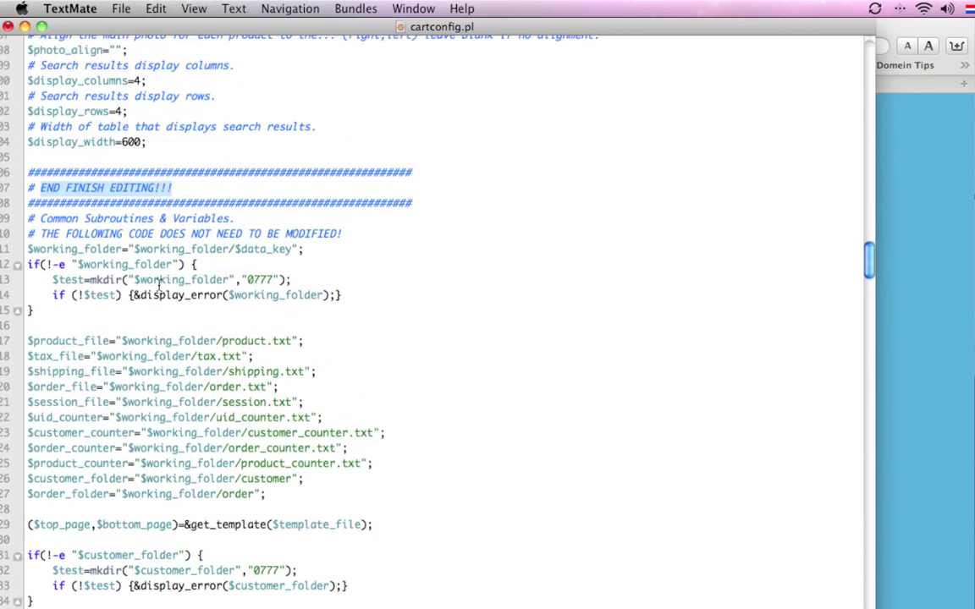
scroll(158, 287, "up", 2)
scroll(158, 288, "up", 2)
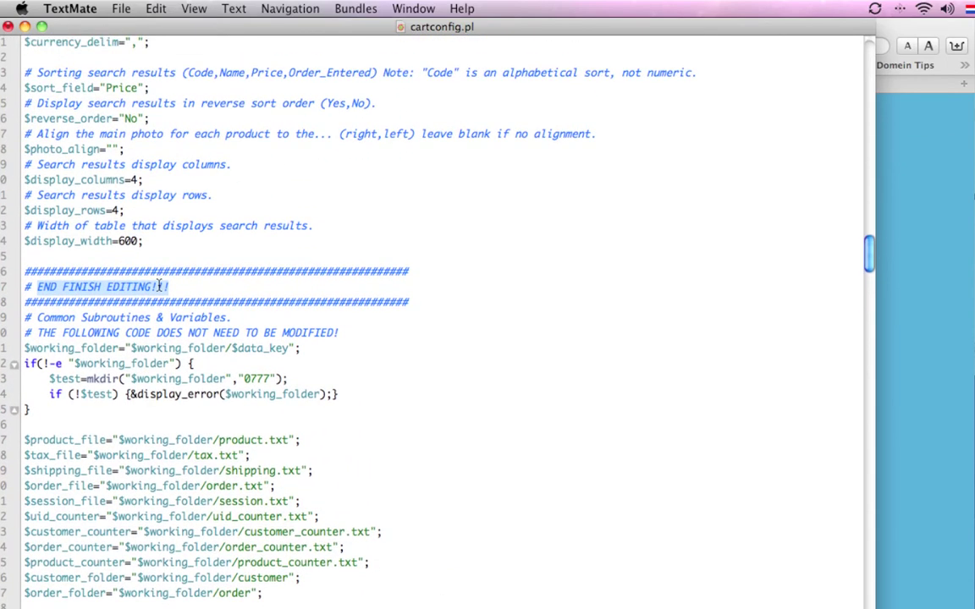
scroll(158, 287, "up", 12)
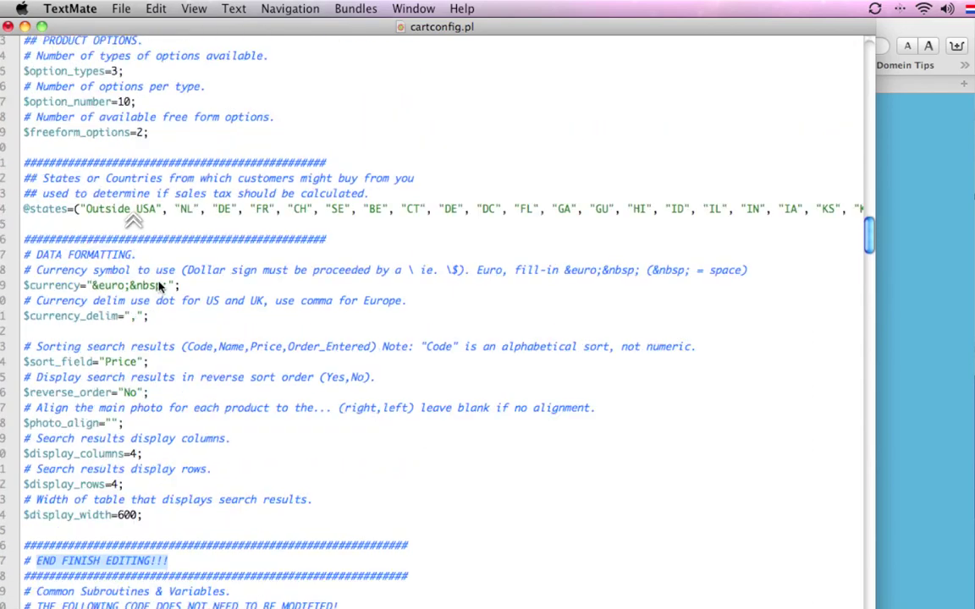
scroll(102, 288, "up", 15)
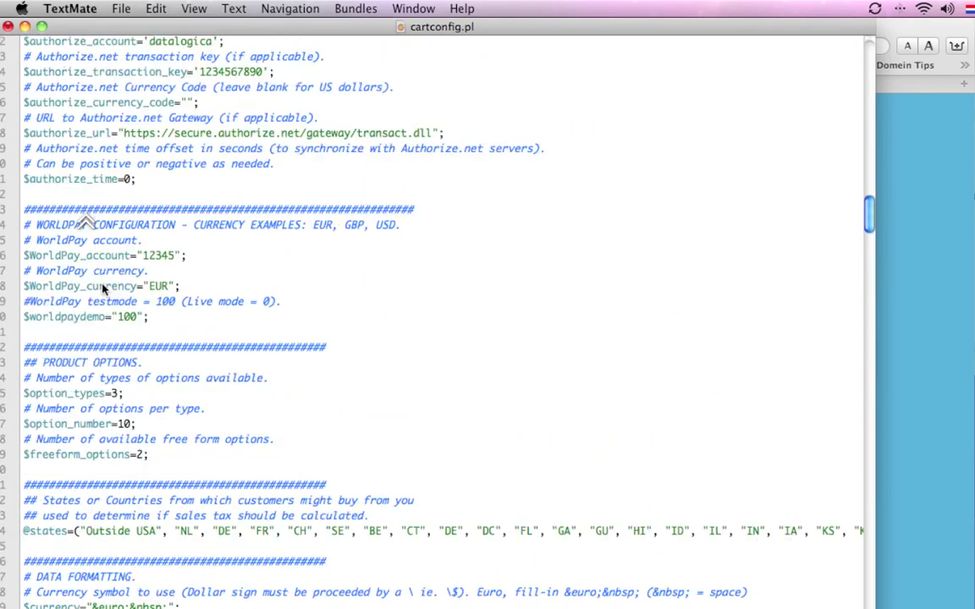
scroll(102, 288, "up", 20)
scroll(101, 289, "up", 15)
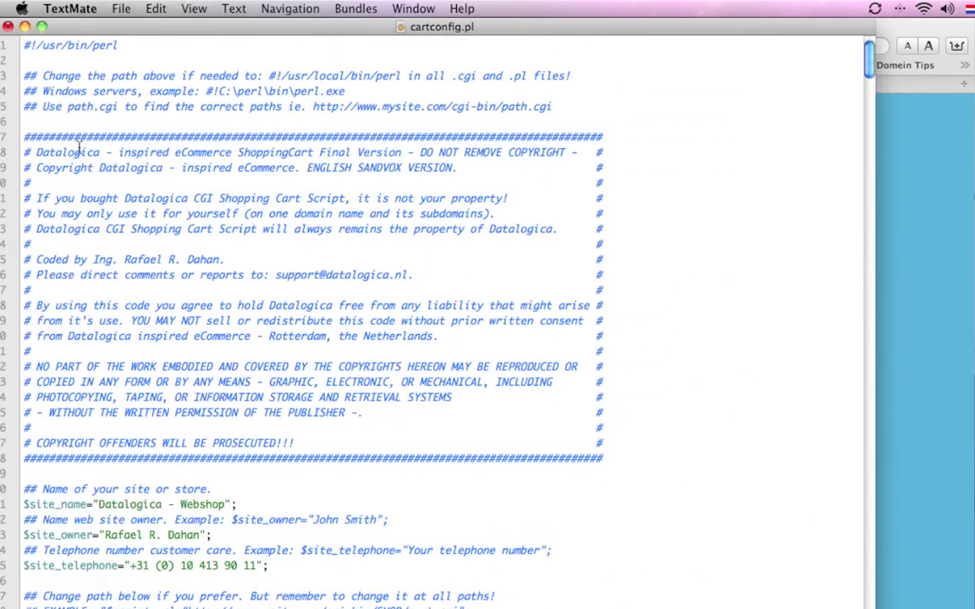
scroll(72, 74, "left", 1)
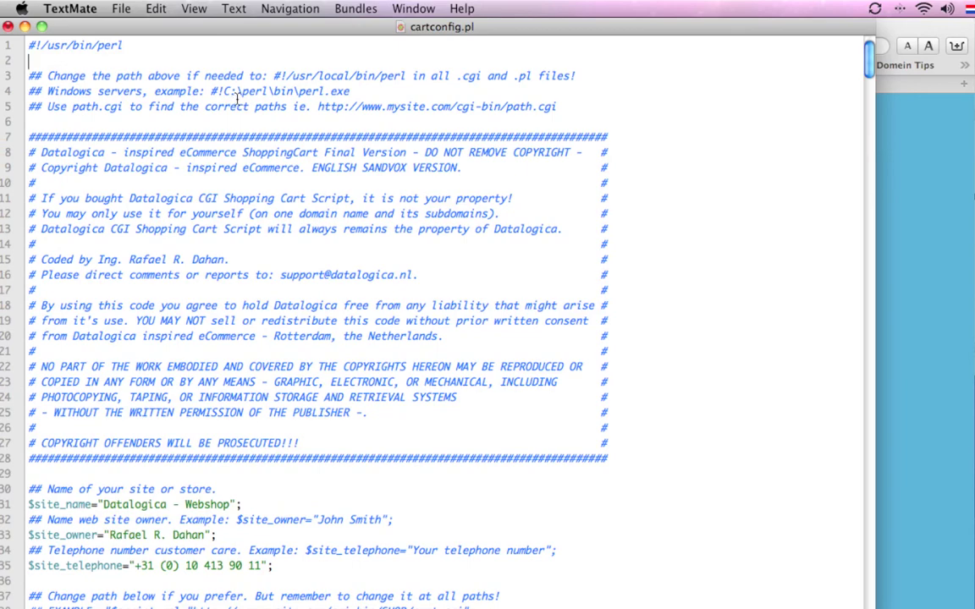
With TextMate minimized, go to datalogica.nl/forum/ via the Datalogica bookmark in My Sites
double_click(190, 27)
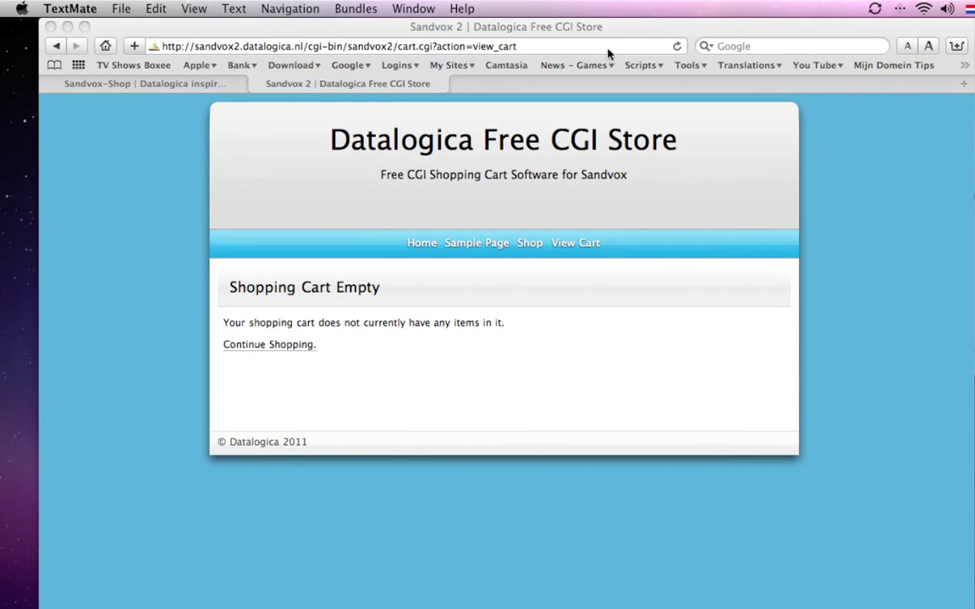
left_click(450, 65)
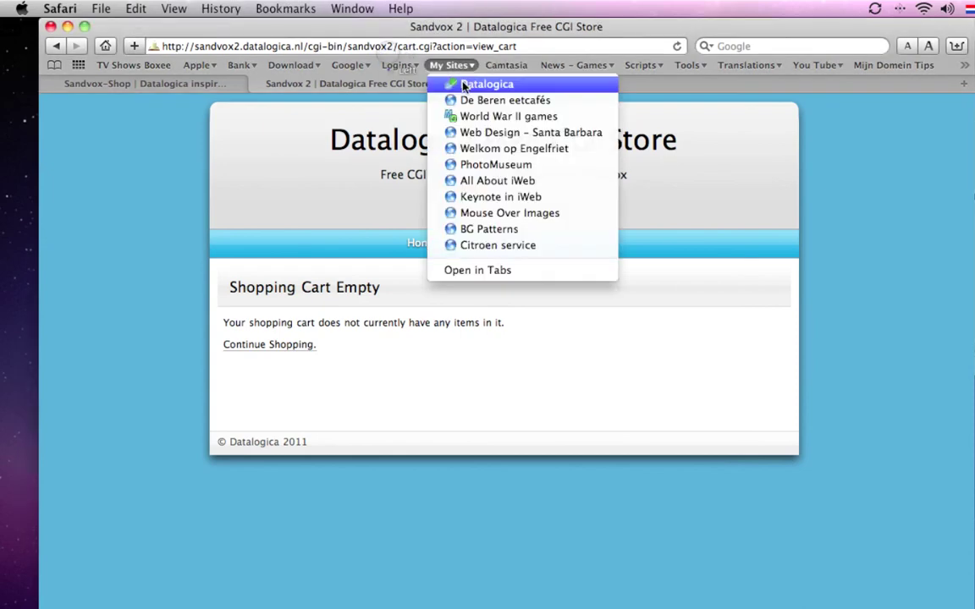
left_click(465, 85)
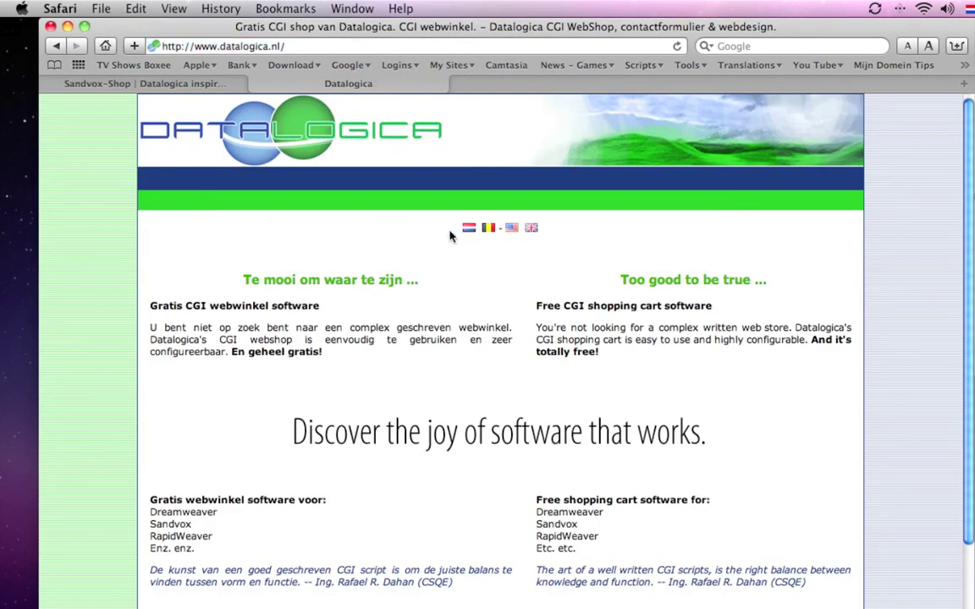
left_click(299, 49)
type("for")
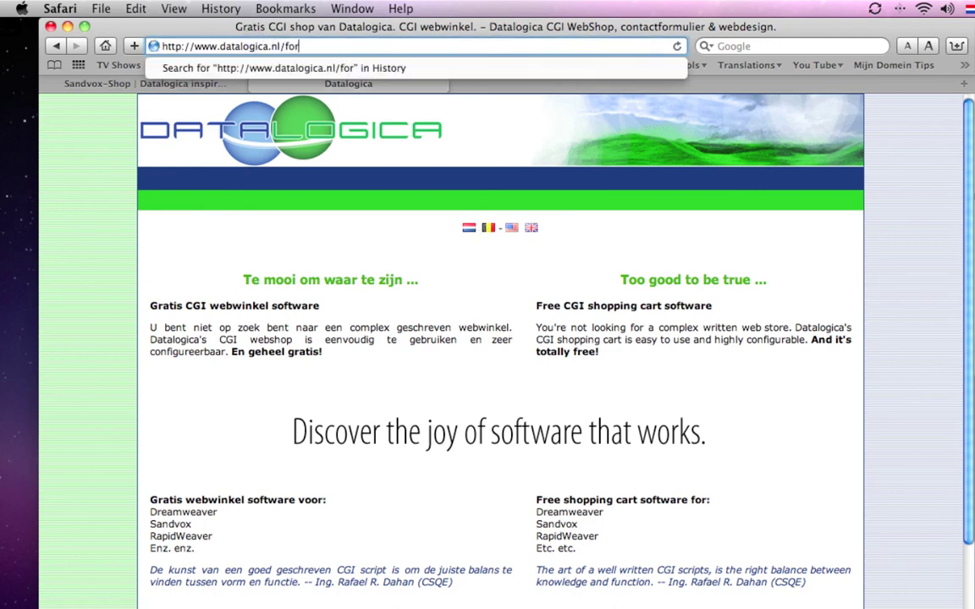
type("um.")
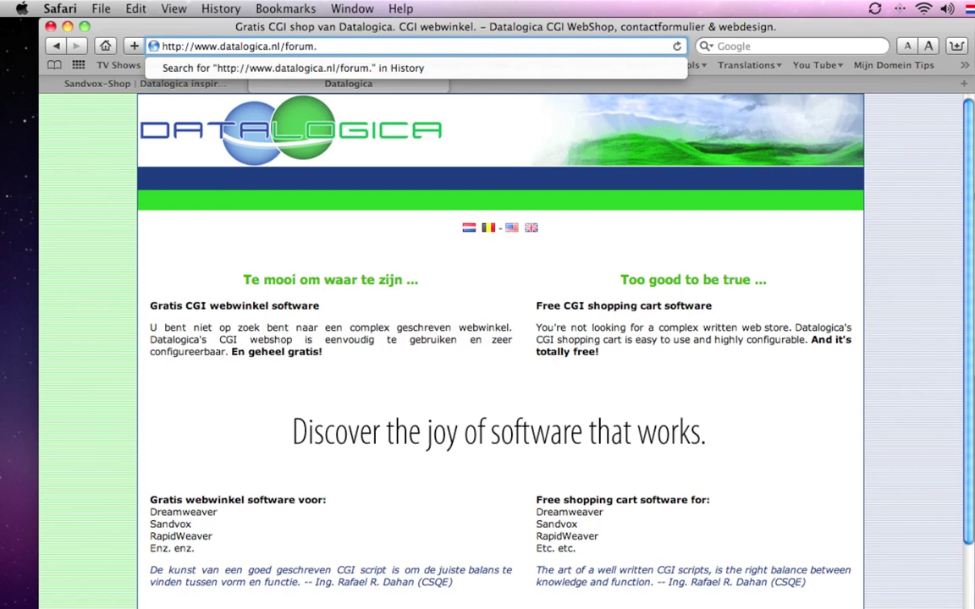
key("BackSpace")
type("/")
key("Return")
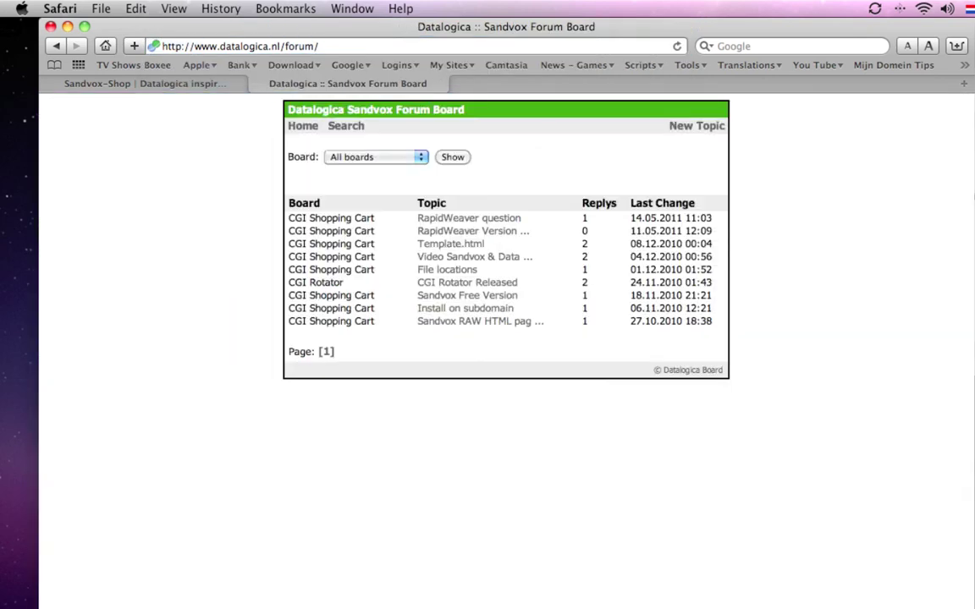
Change the address to datalogica.nl/handbook/ to load the Pilot's Handbook
double_click(301, 47)
type("ha")
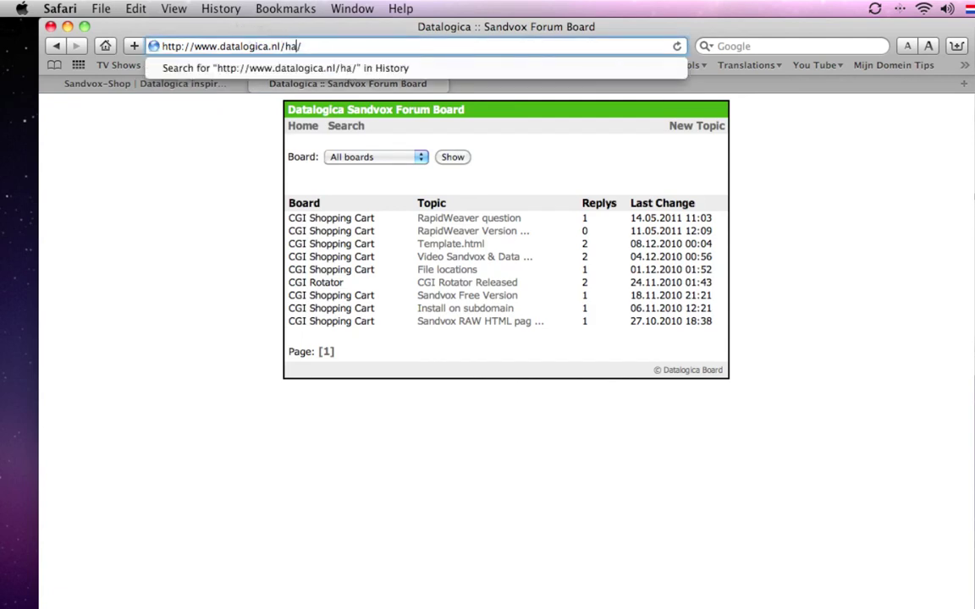
type("ndbook")
key("Return")
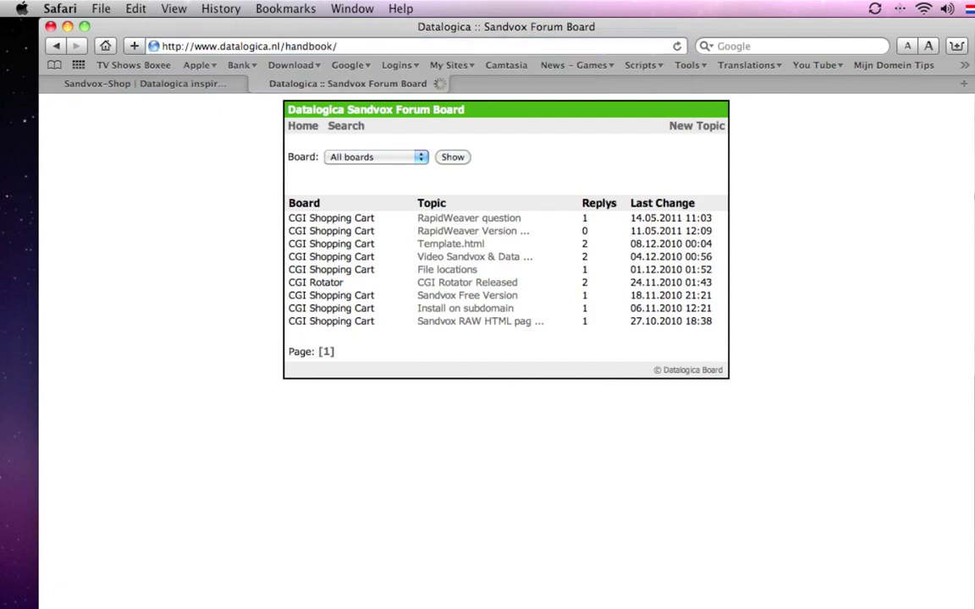